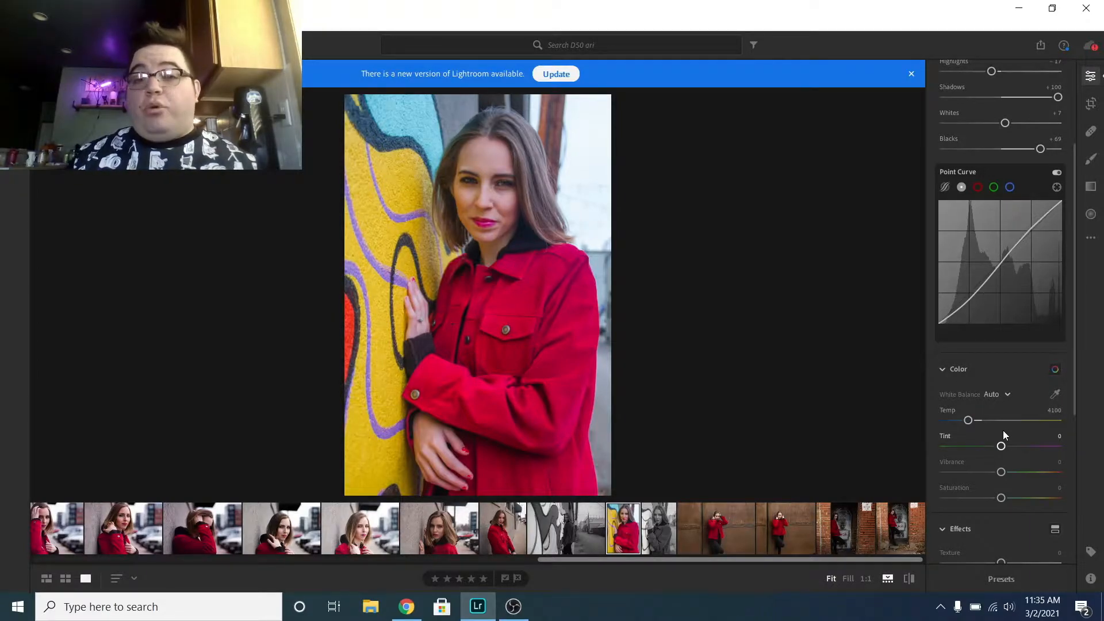
- Compare the Daylight and As Shot white balance presets on the red-jacket portrait, ending on Daylight
click(1004, 397)
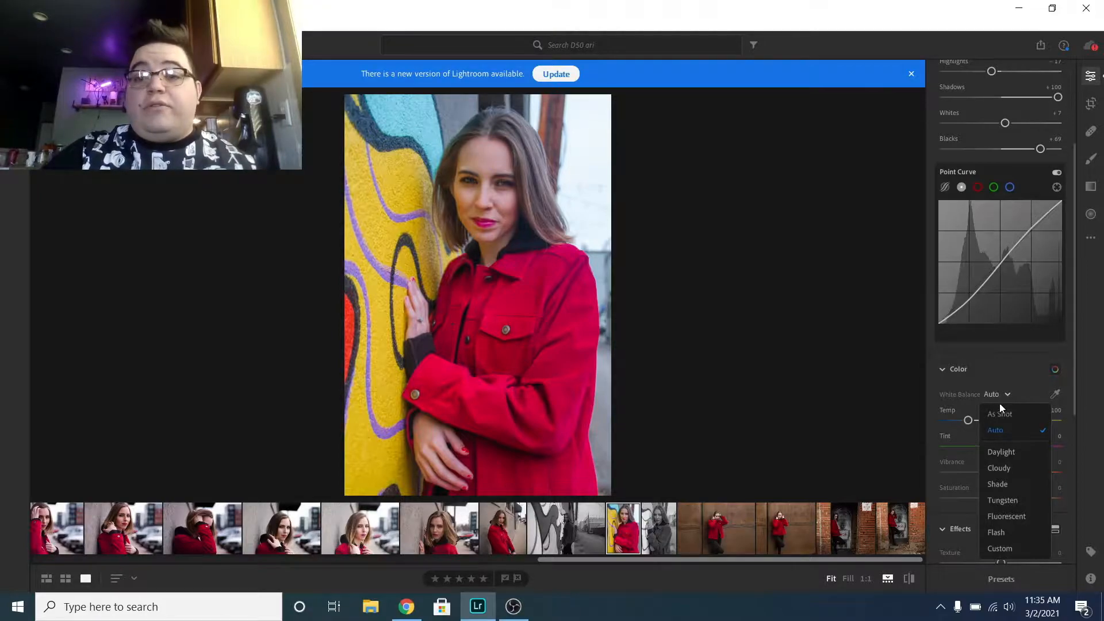
click(1001, 453)
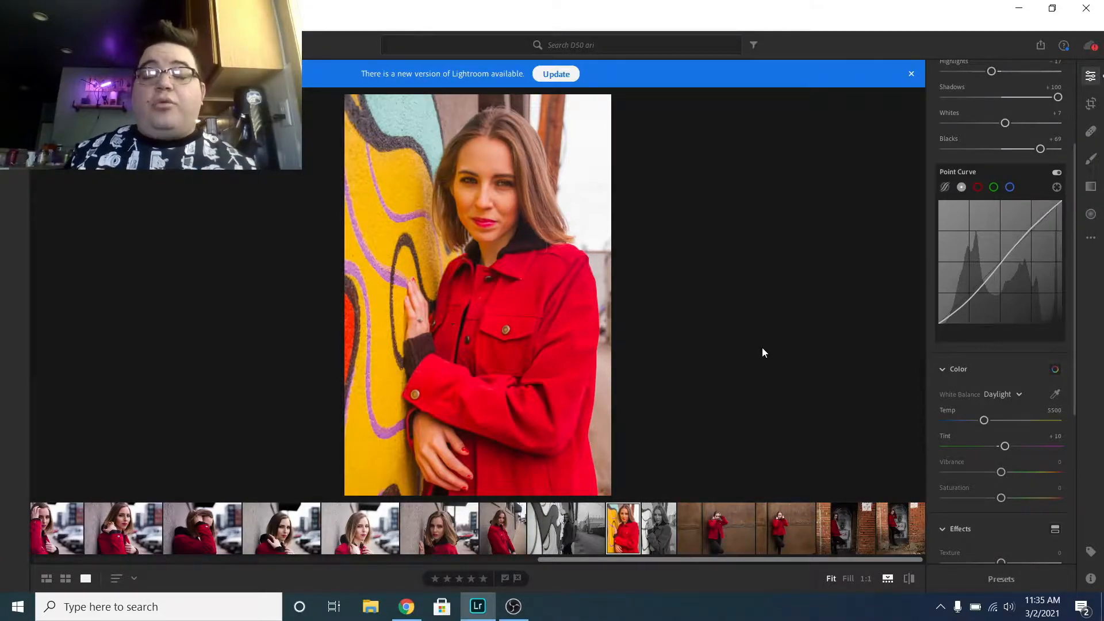
click(1002, 395)
click(1005, 409)
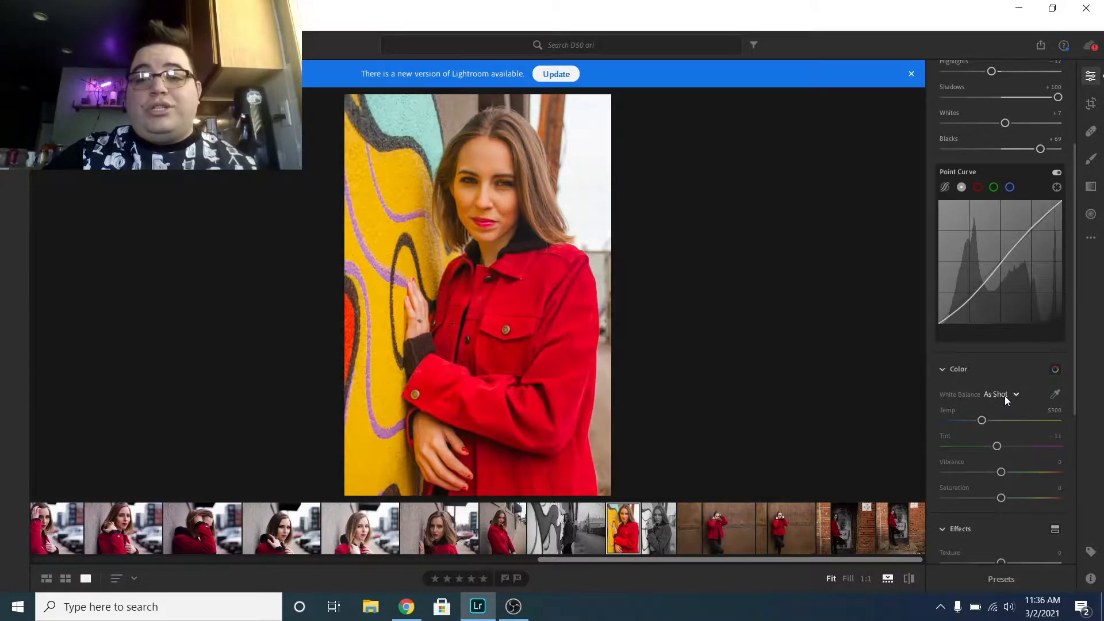
click(1004, 395)
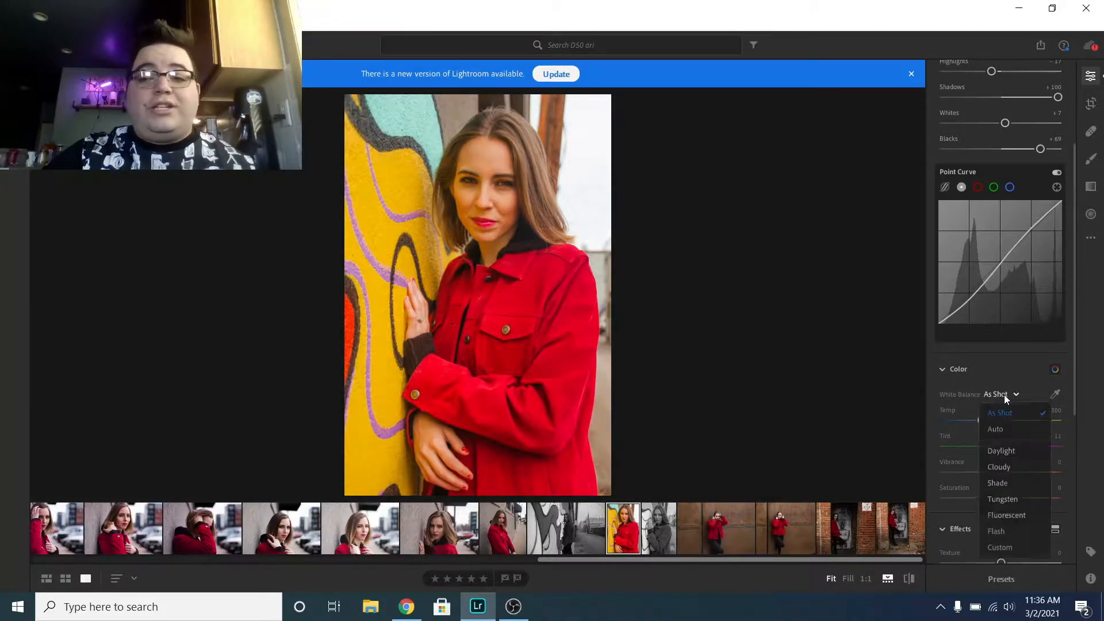
click(1006, 448)
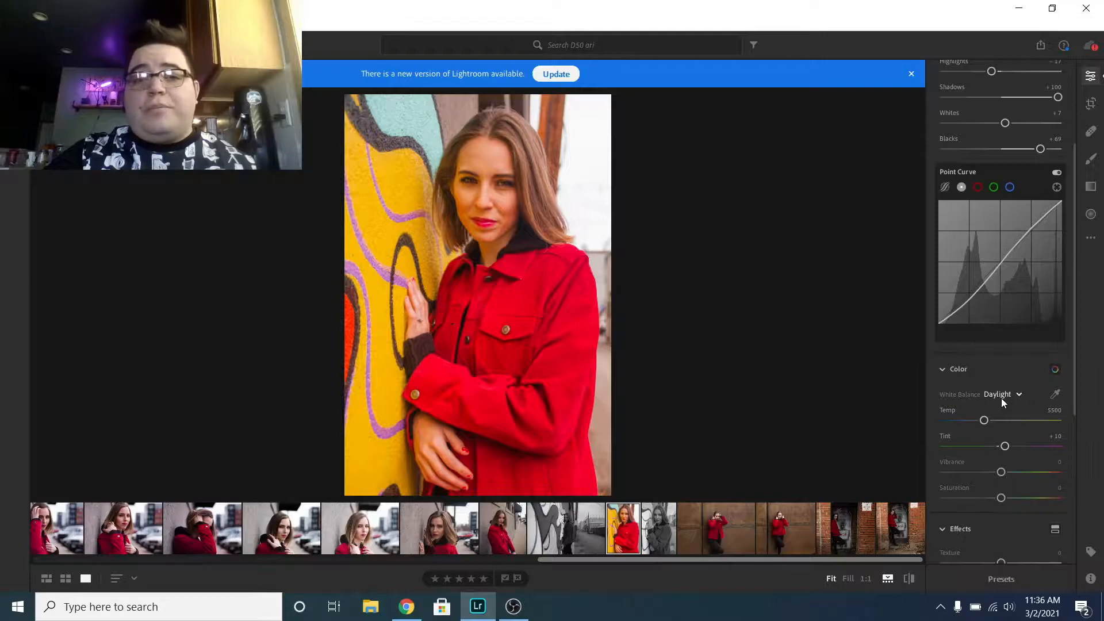
- Try the Cloudy and Shade white balance presets on the red-jacket portrait
click(1002, 398)
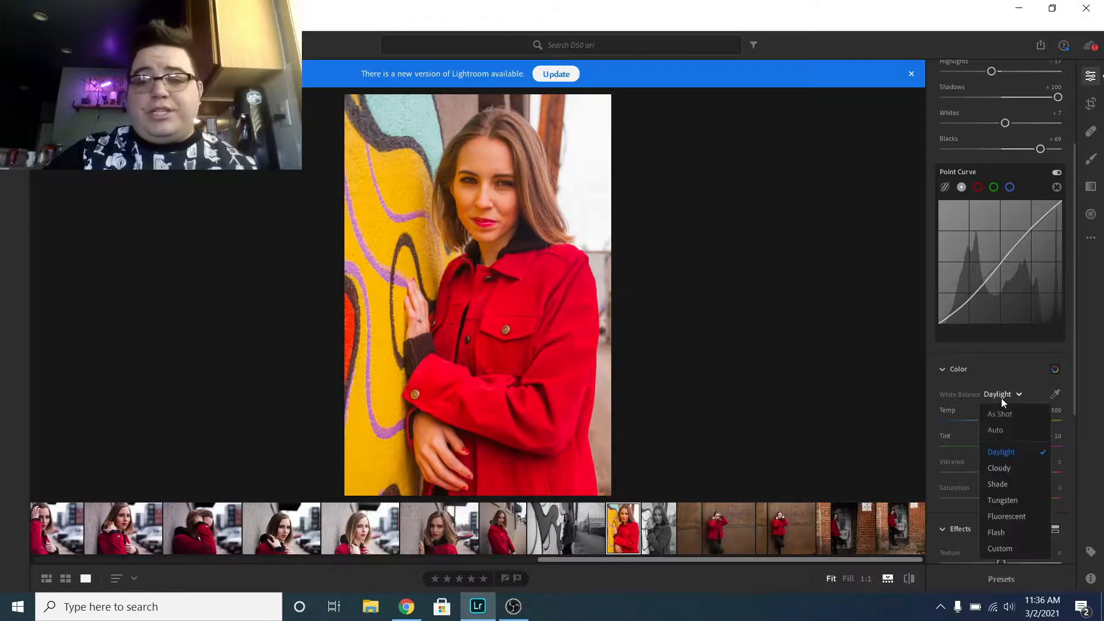
click(1001, 470)
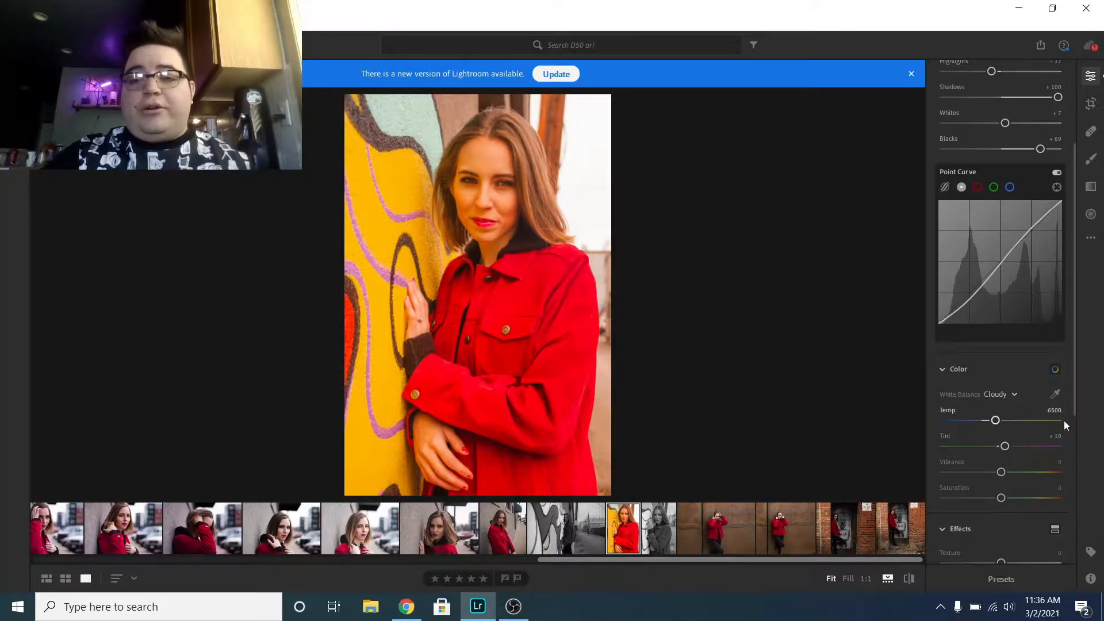
click(1010, 395)
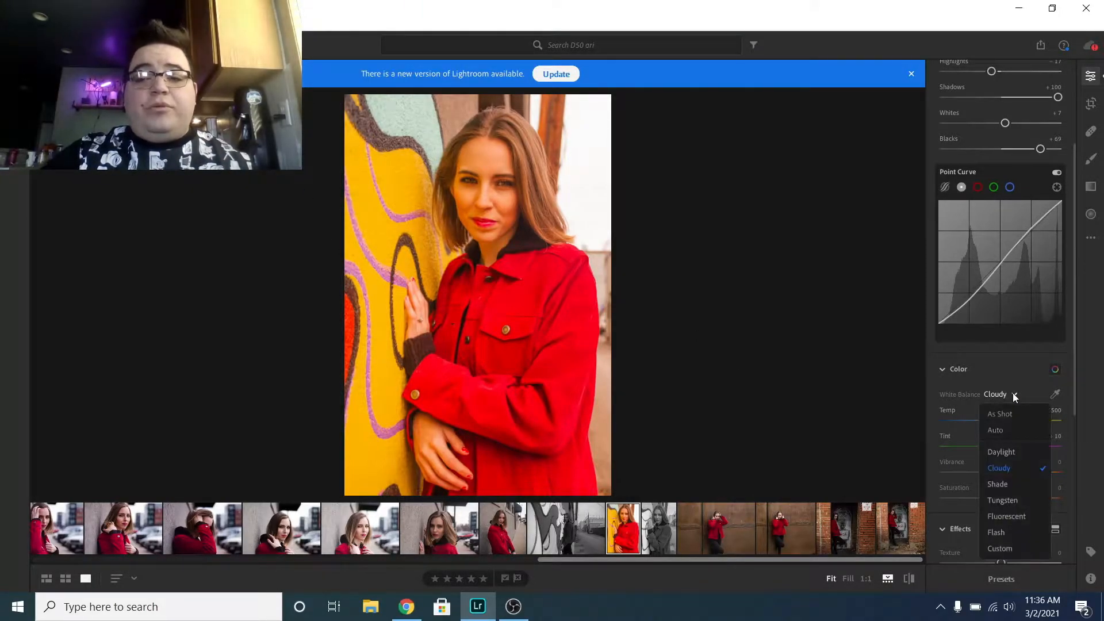
click(1004, 483)
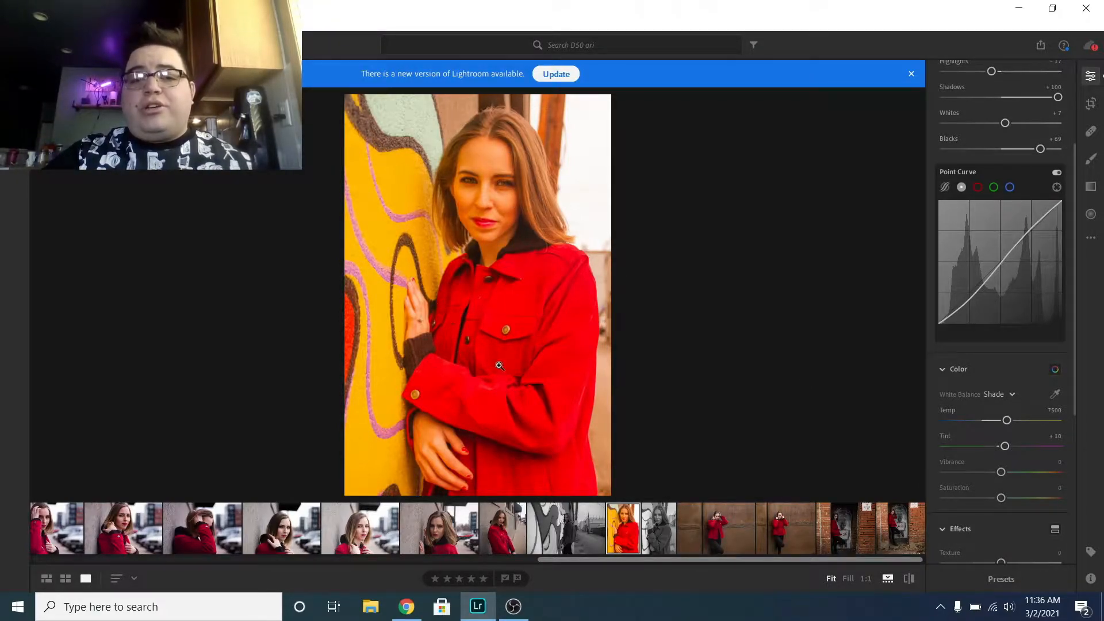
- Compare the Tungsten white balance preset with Auto on the red-jacket portrait, ending on Tungsten
click(998, 394)
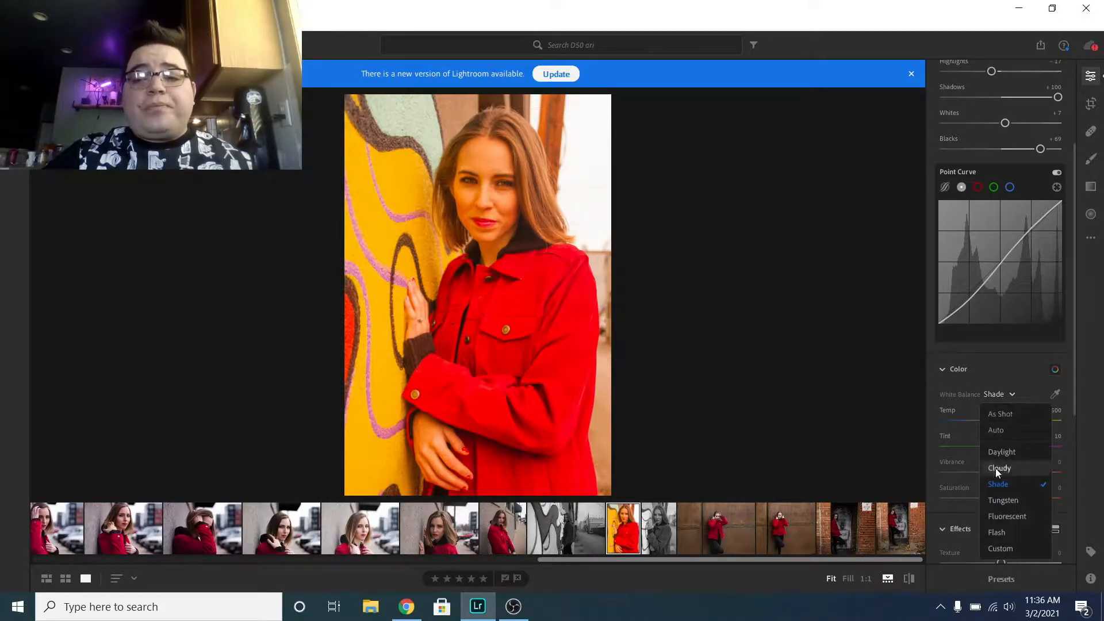
click(1009, 506)
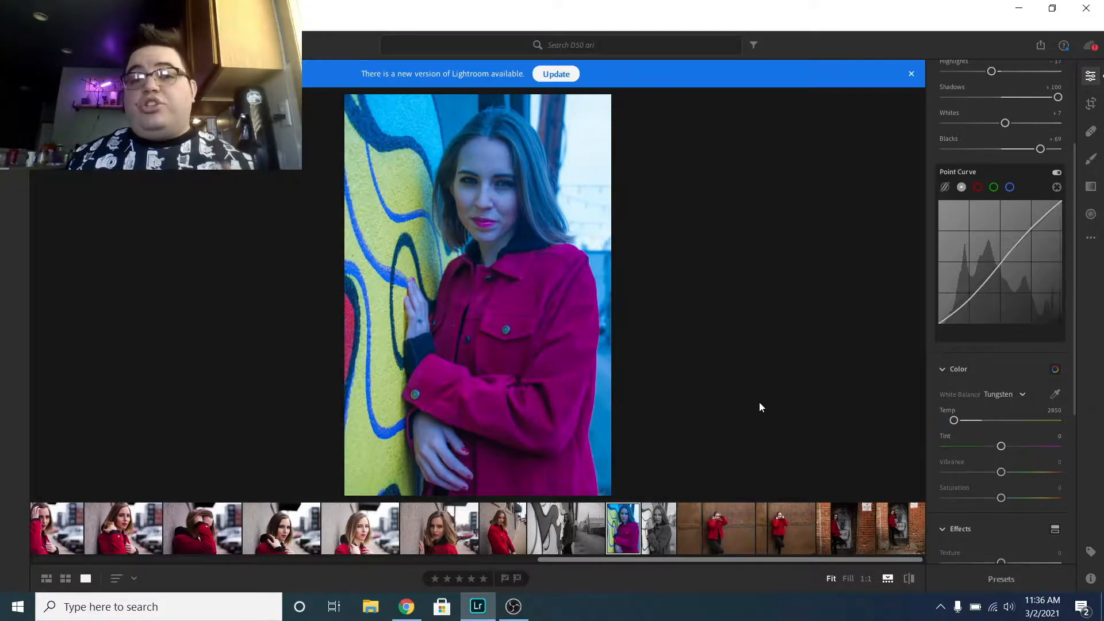
click(1002, 394)
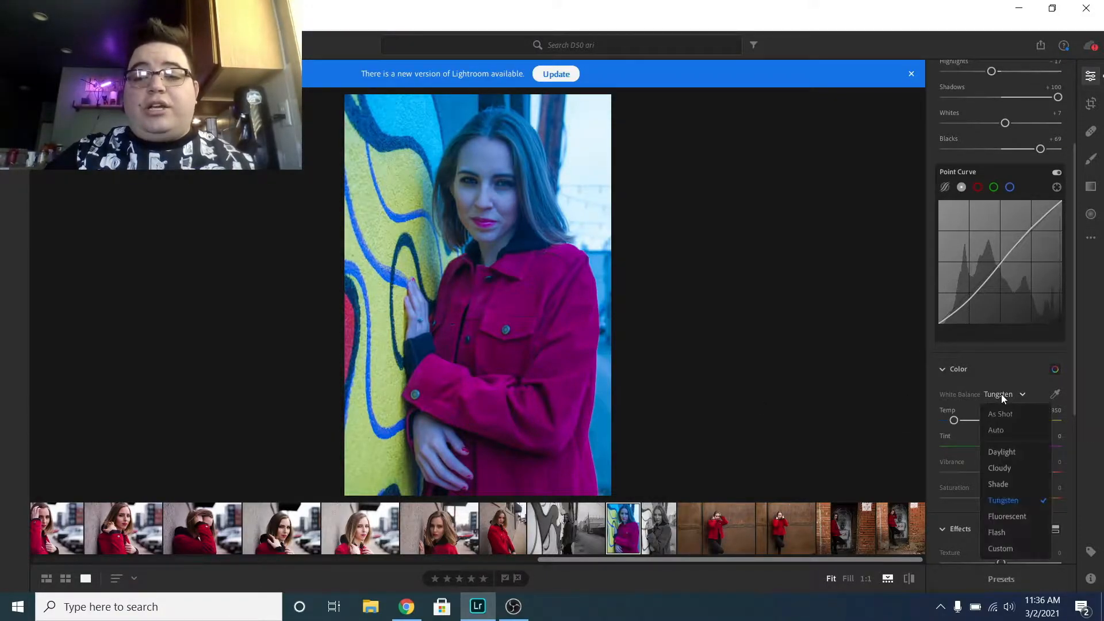
click(994, 435)
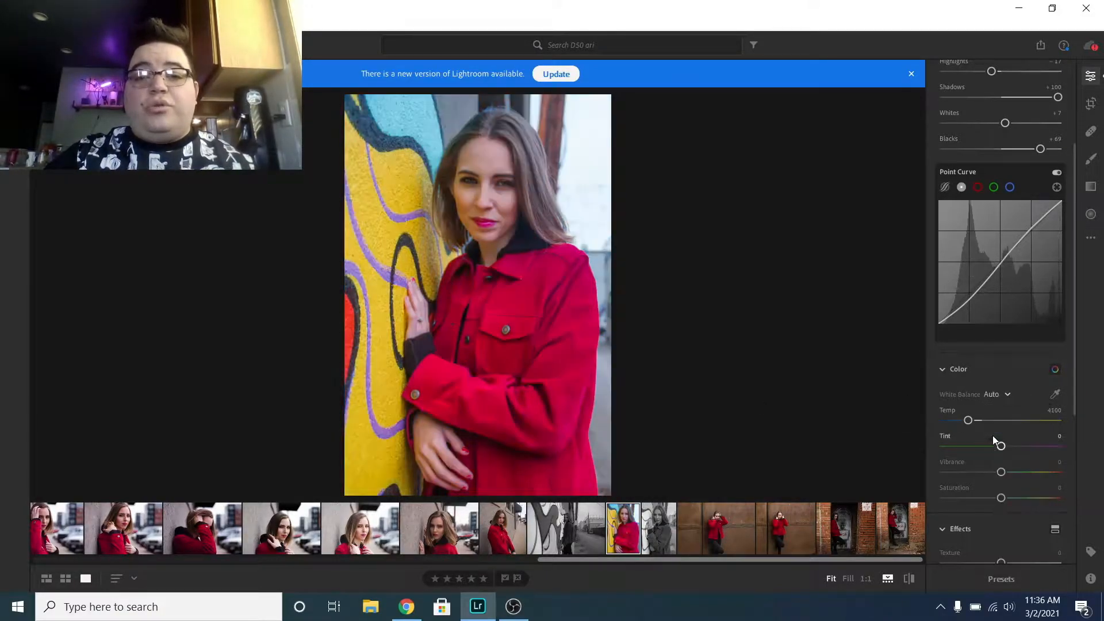
click(1008, 396)
click(1014, 500)
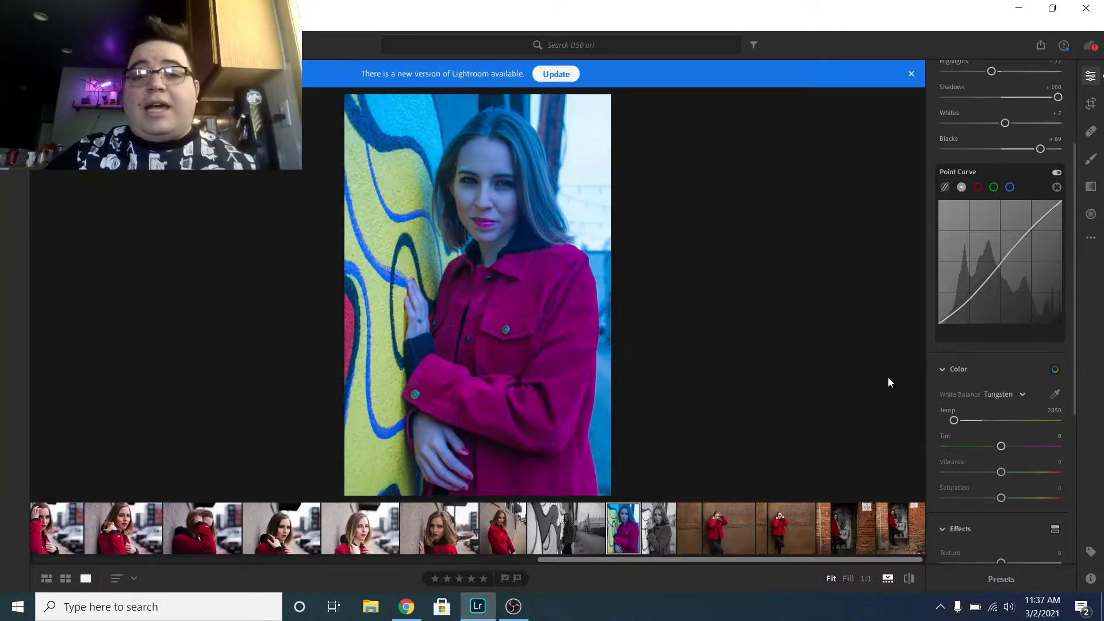
- Try the Fluorescent white balance preset on the red-jacket portrait and compare Flash with Daylight, ending on Flash
click(1000, 393)
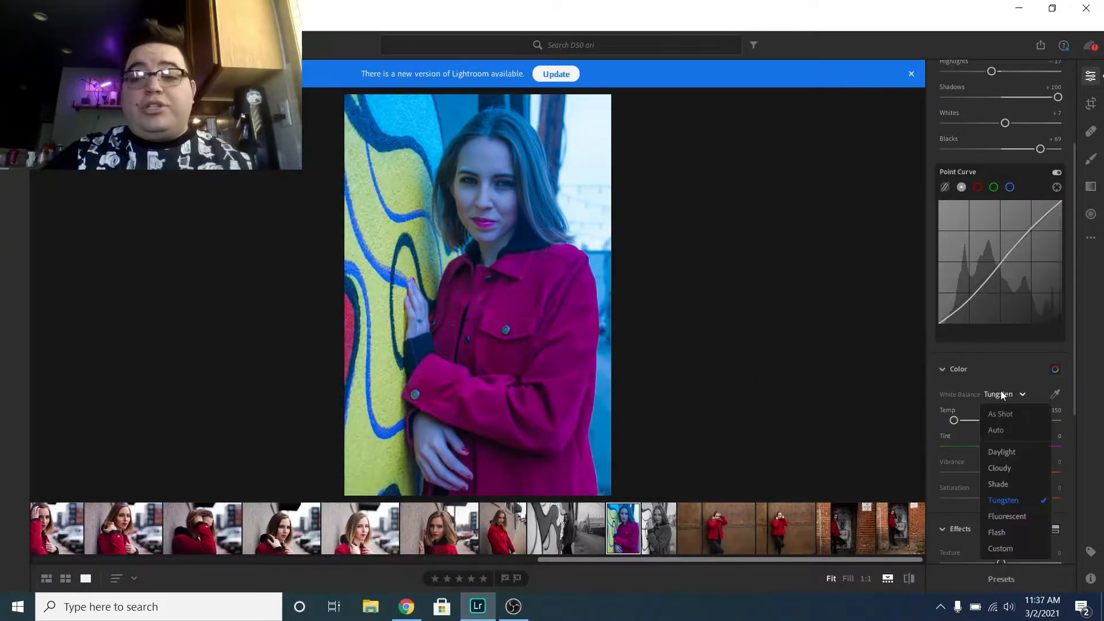
click(1009, 518)
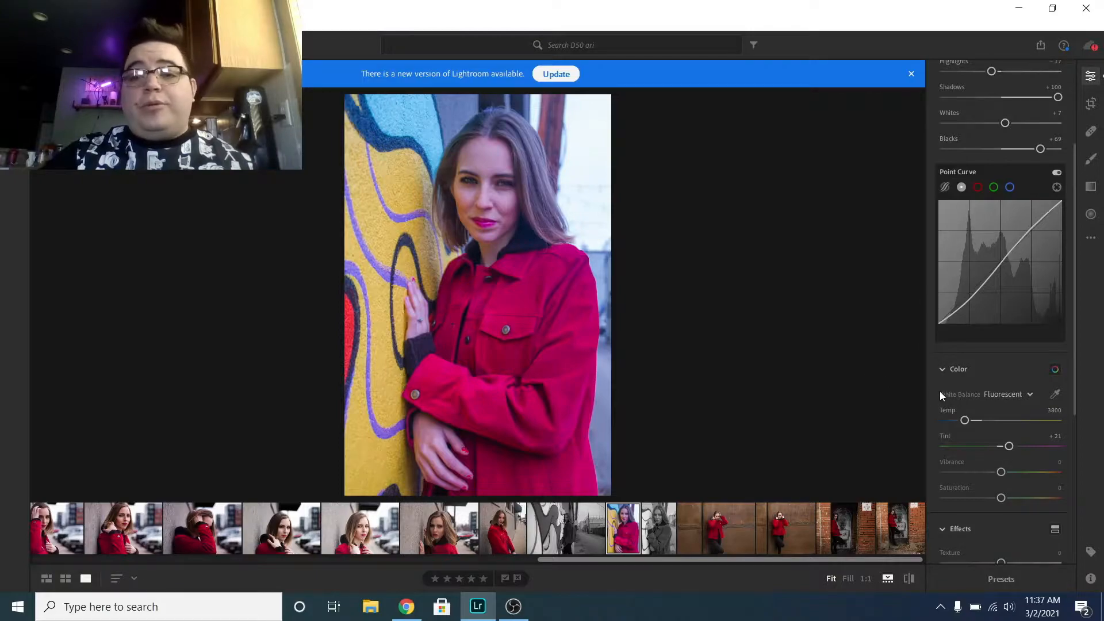
click(1002, 394)
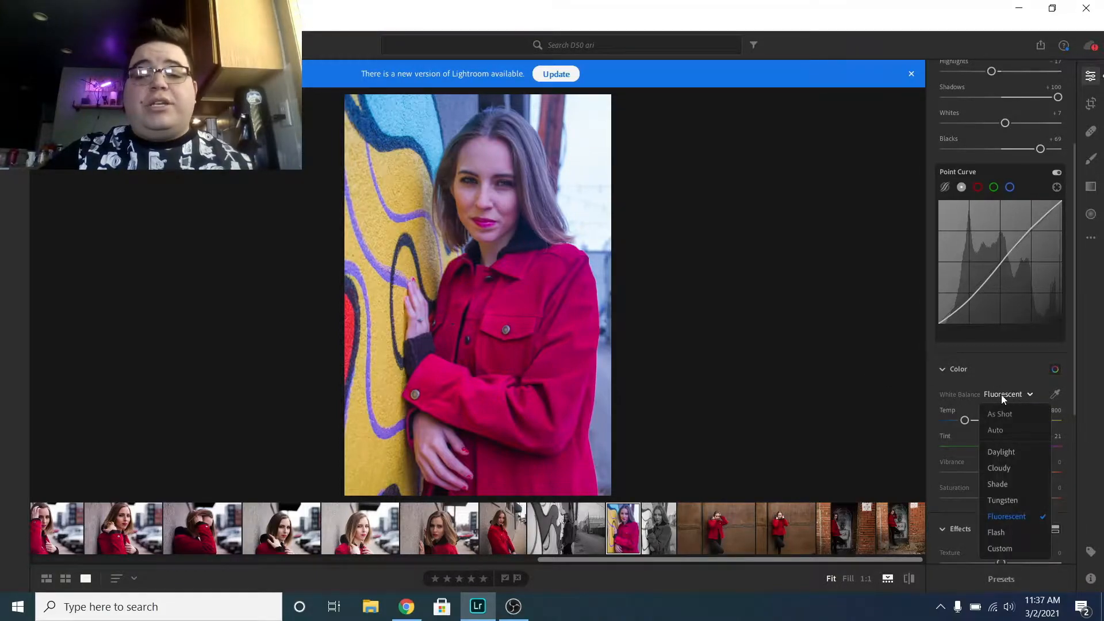
click(1010, 532)
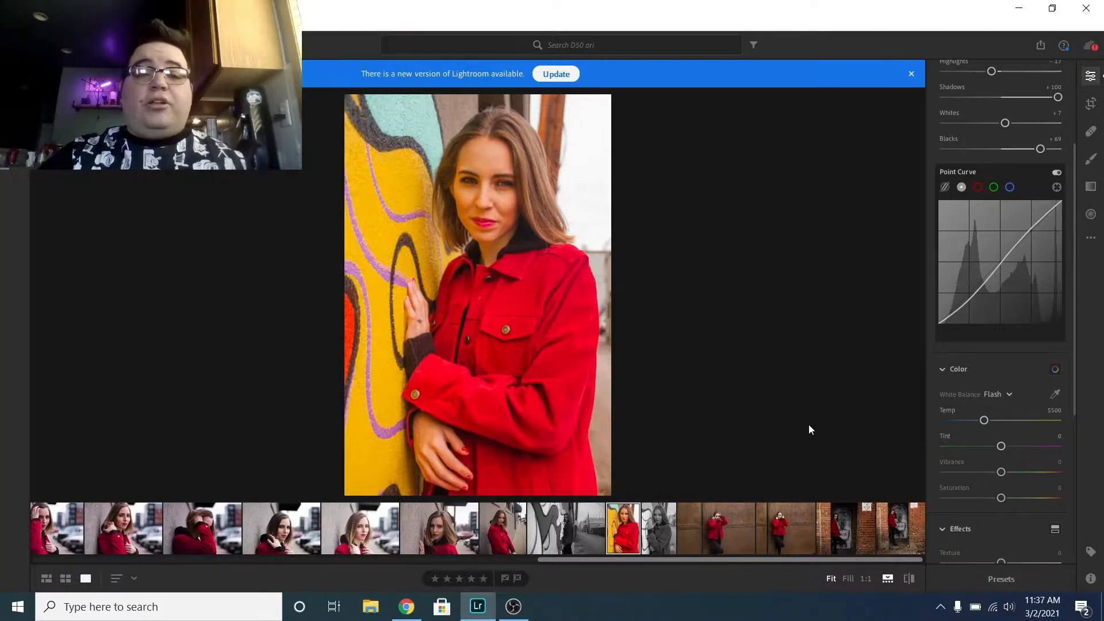
click(1002, 394)
click(998, 453)
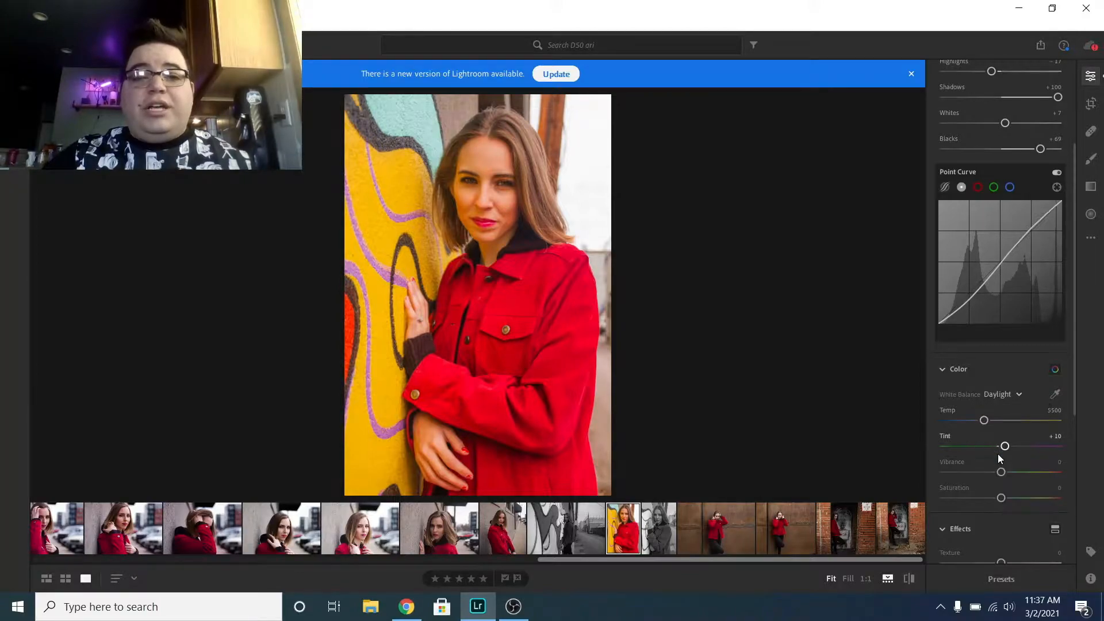
click(998, 396)
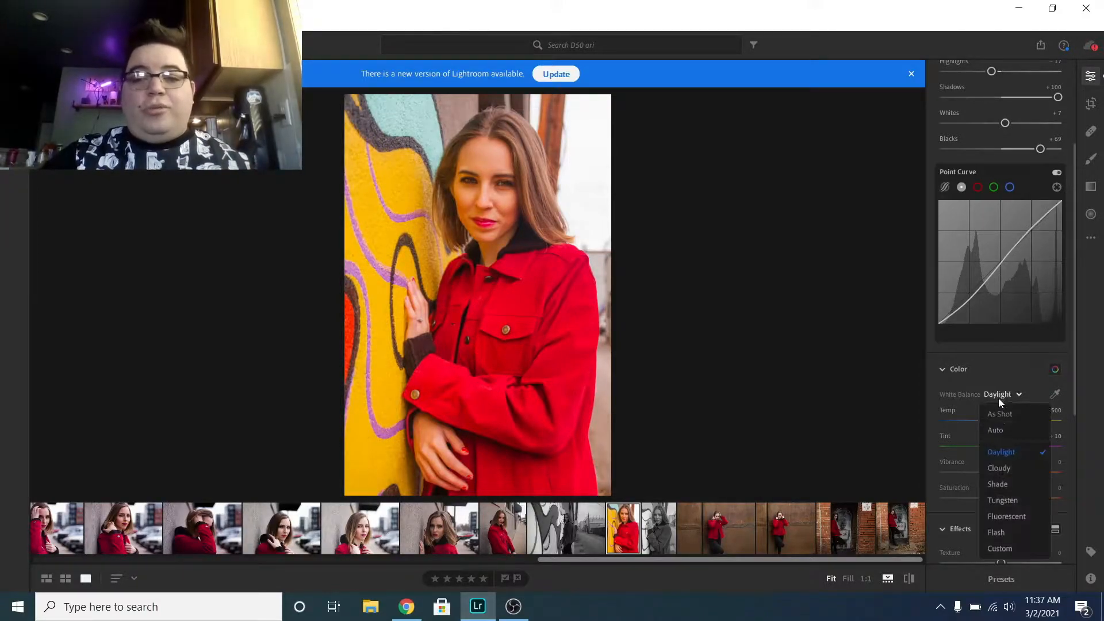
click(1001, 533)
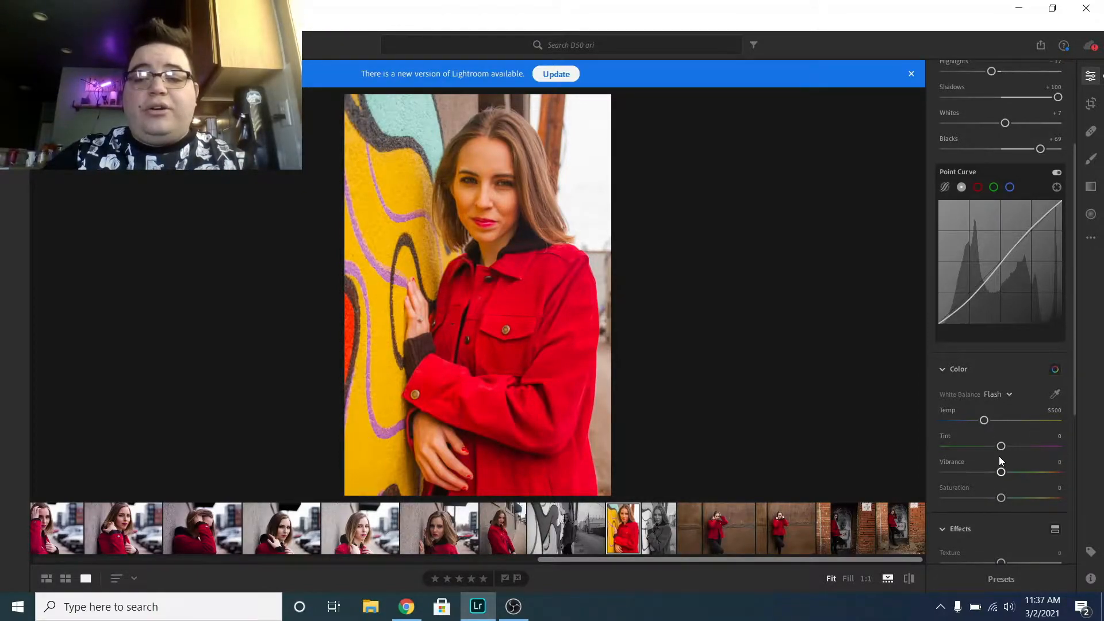
- Set the red-jacket portrait's white balance to Auto, its vibrance to -36 and its saturation to -8
drag(1003, 451, 999, 499)
click(1006, 402)
click(1005, 426)
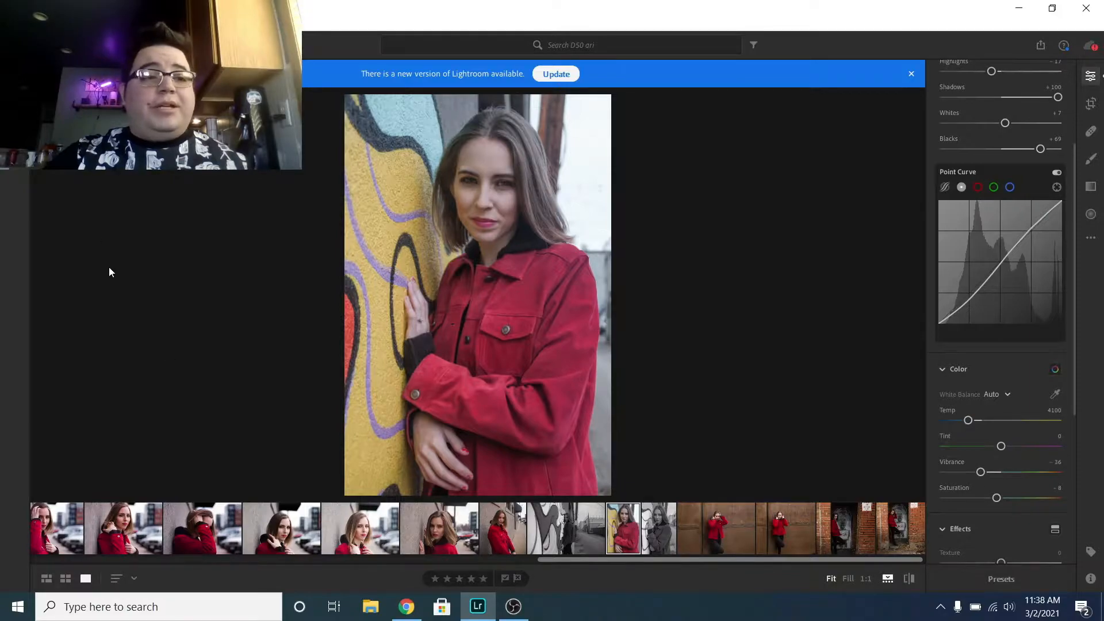
- Show the album list and open the D5100 portrait album containing 21 photos
click(14, 104)
scroll(127, 310, down, 3)
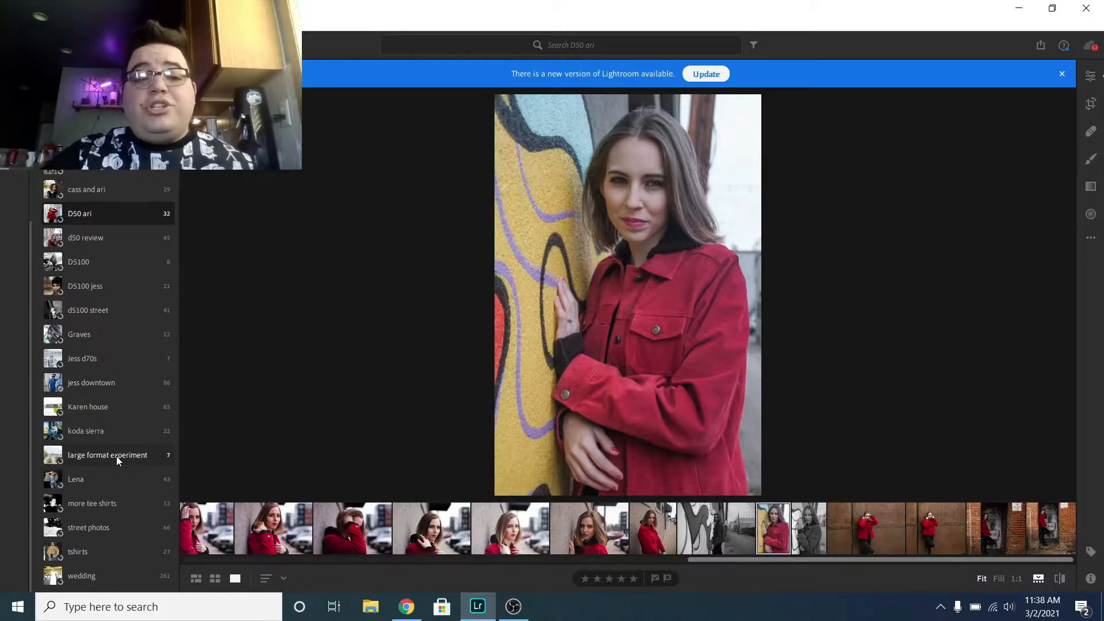
scroll(113, 449, up, 1)
click(116, 343)
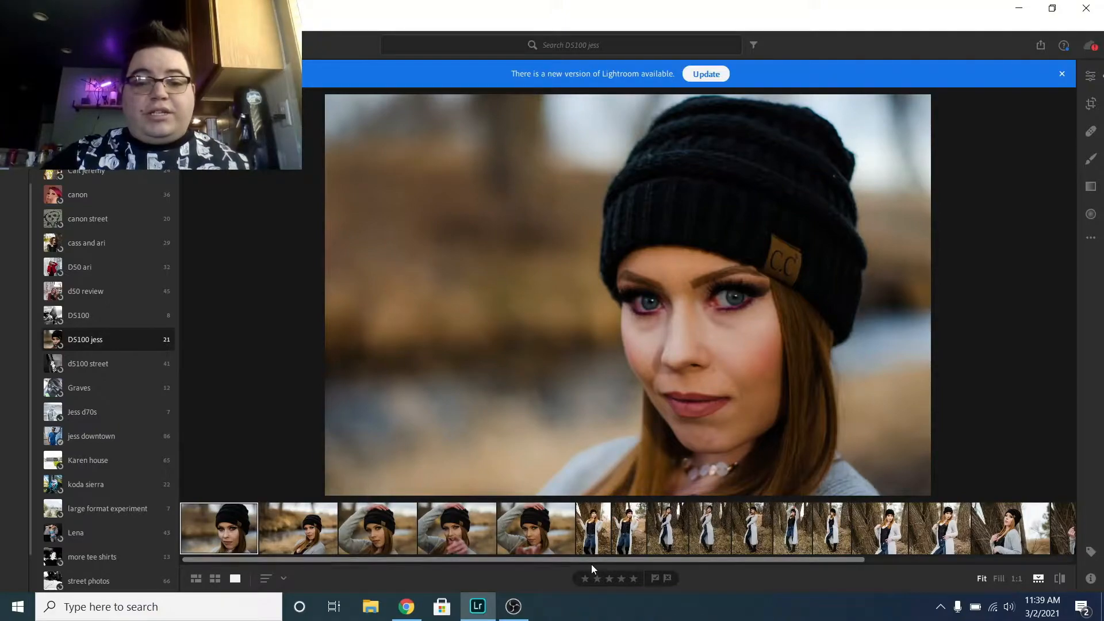
- Open the photo of the woman in the black beanie and grey cardigan beside the trees, checking her face at 1:1
drag(593, 559, 845, 575)
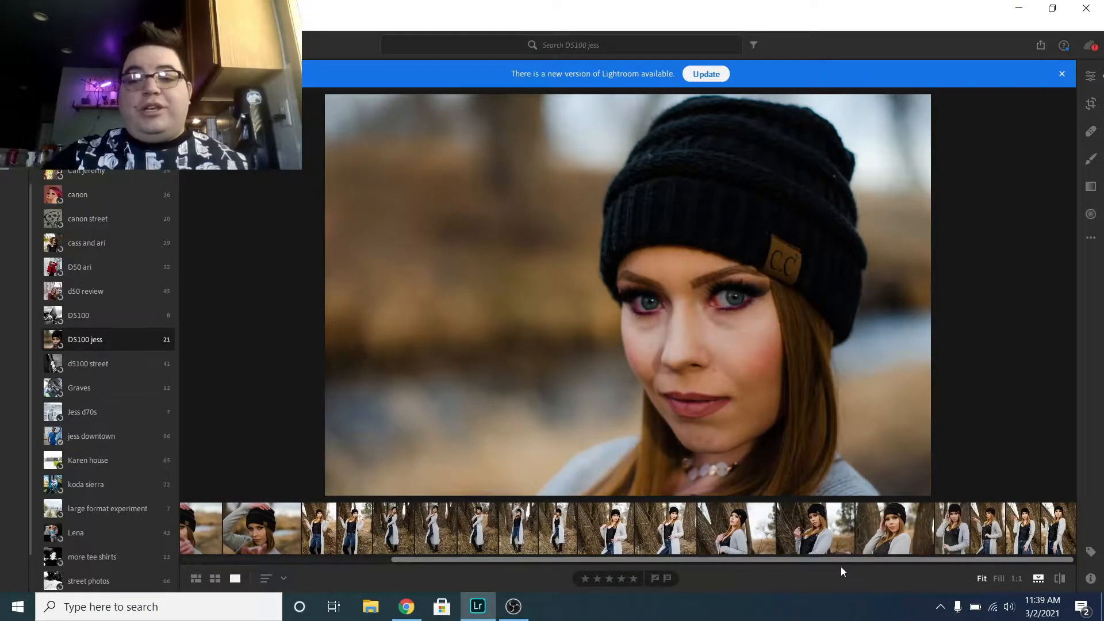
click(669, 532)
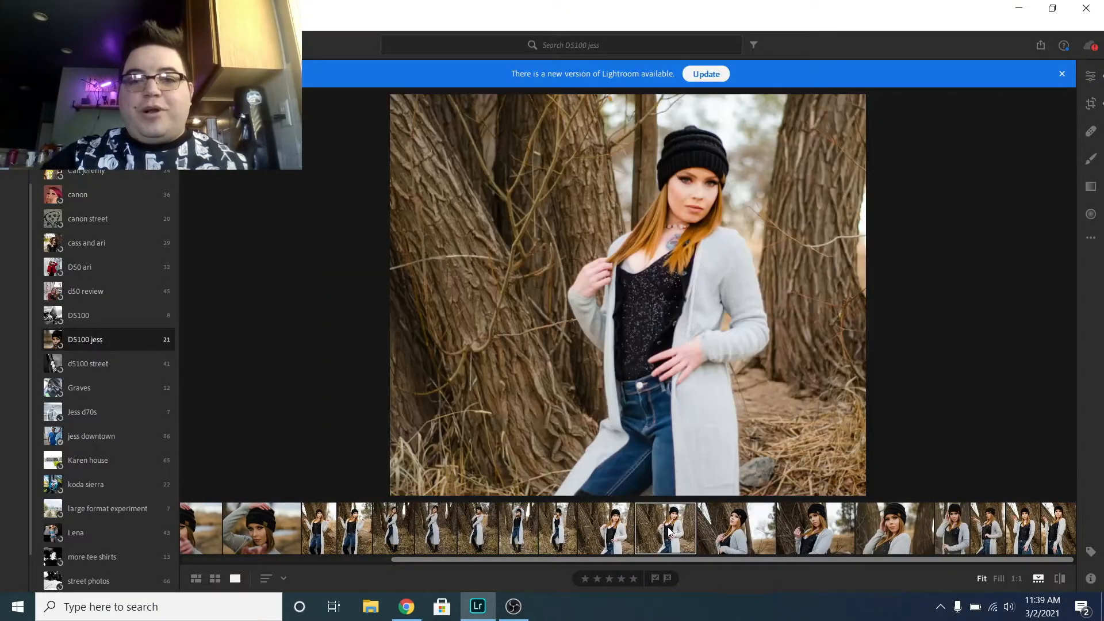
click(607, 534)
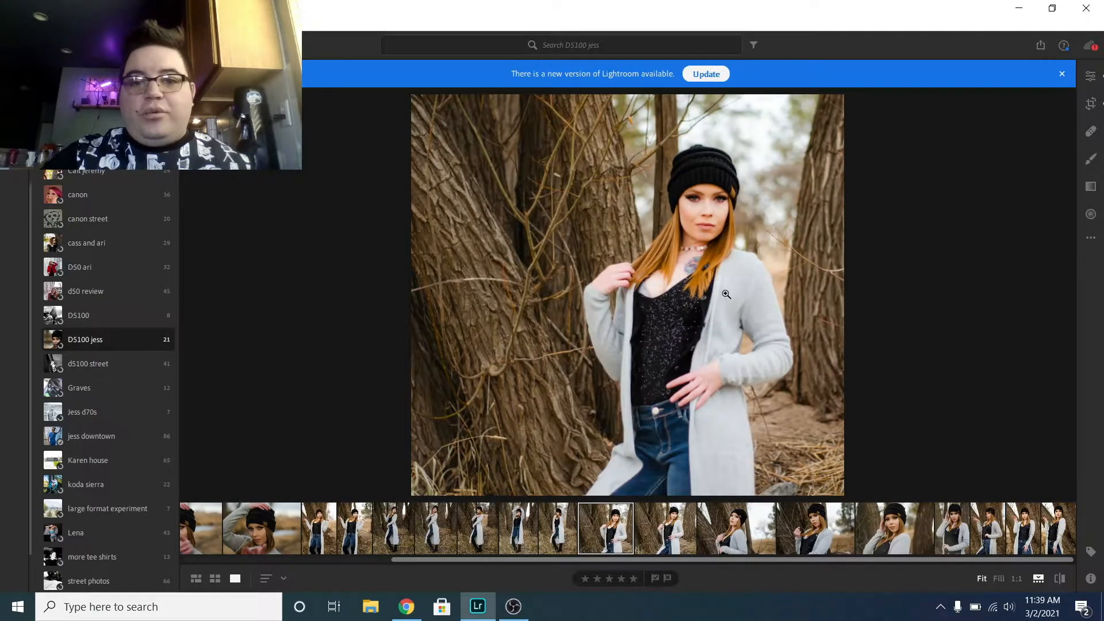
click(712, 192)
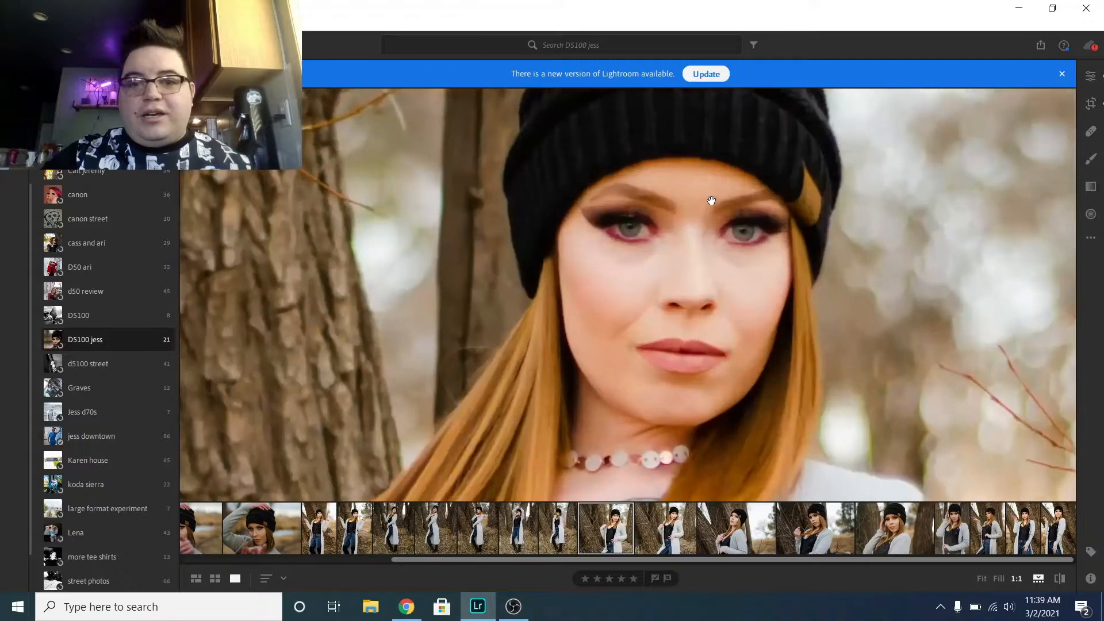
click(707, 221)
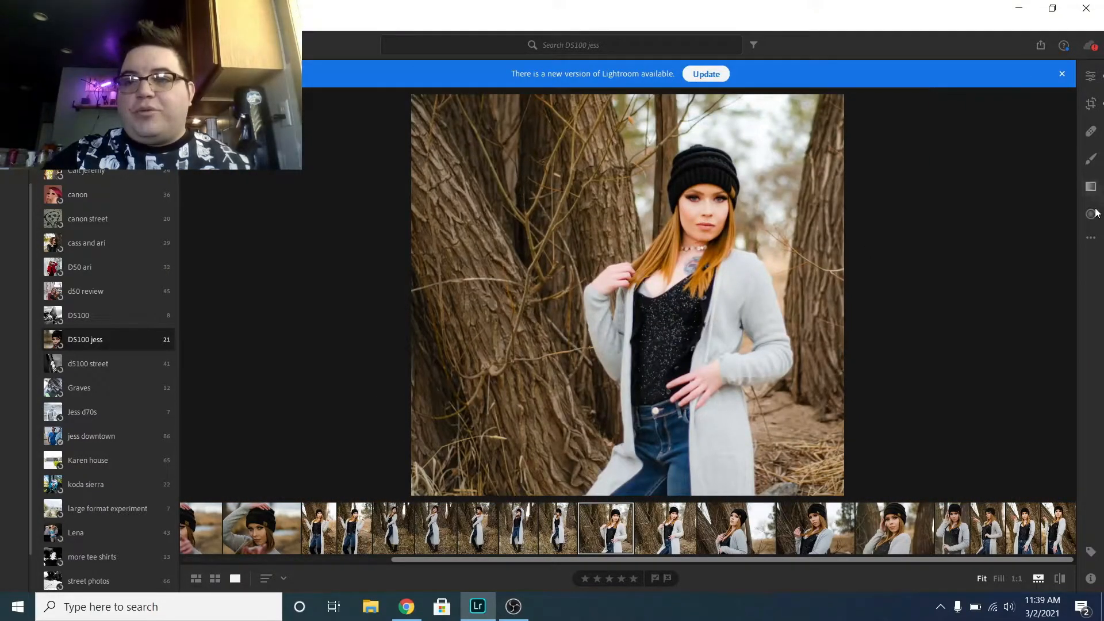
- Show the edit settings for the black-beanie portrait and try the As Shot and Daylight white balance presets
click(1091, 76)
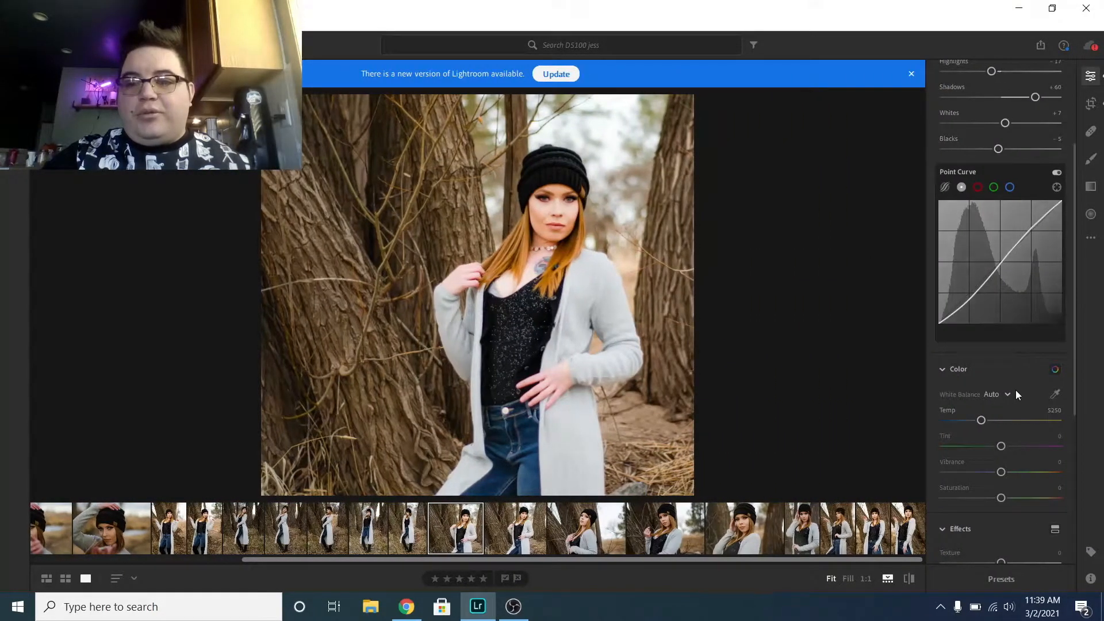
click(999, 396)
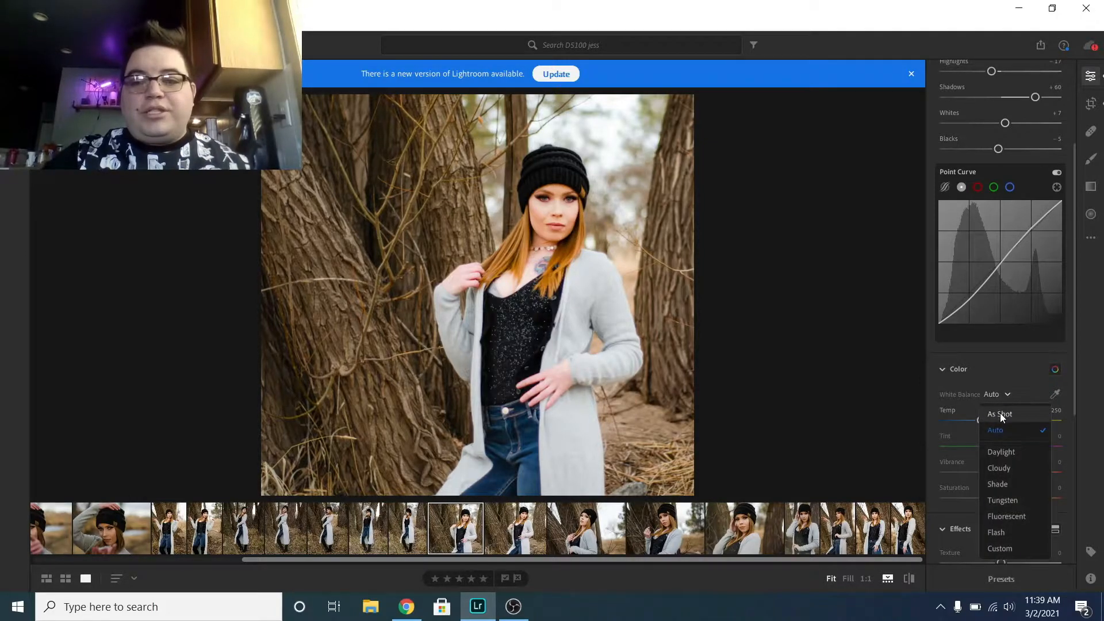
click(1000, 413)
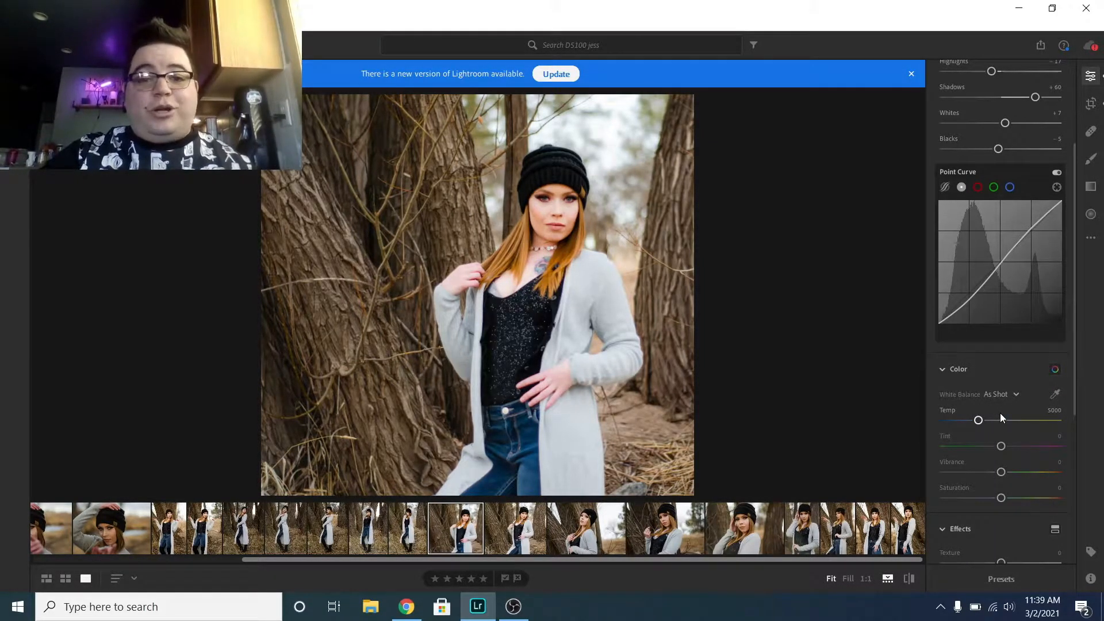
click(1008, 396)
click(1005, 452)
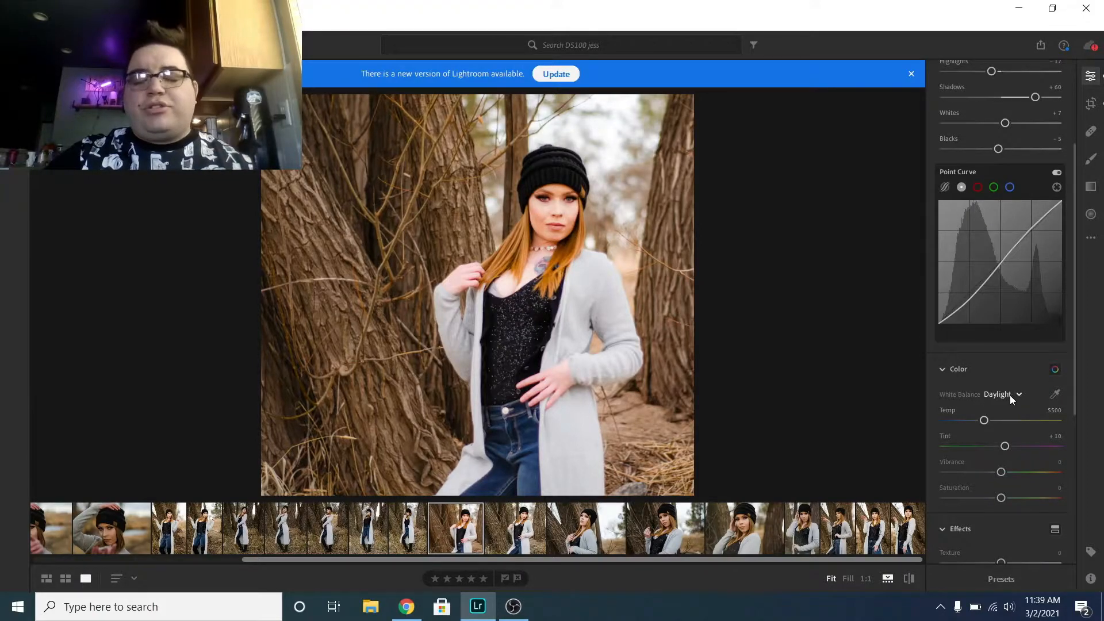
- Try the Cloudy and Shade white balance presets on the black-beanie portrait
click(1010, 395)
click(1007, 469)
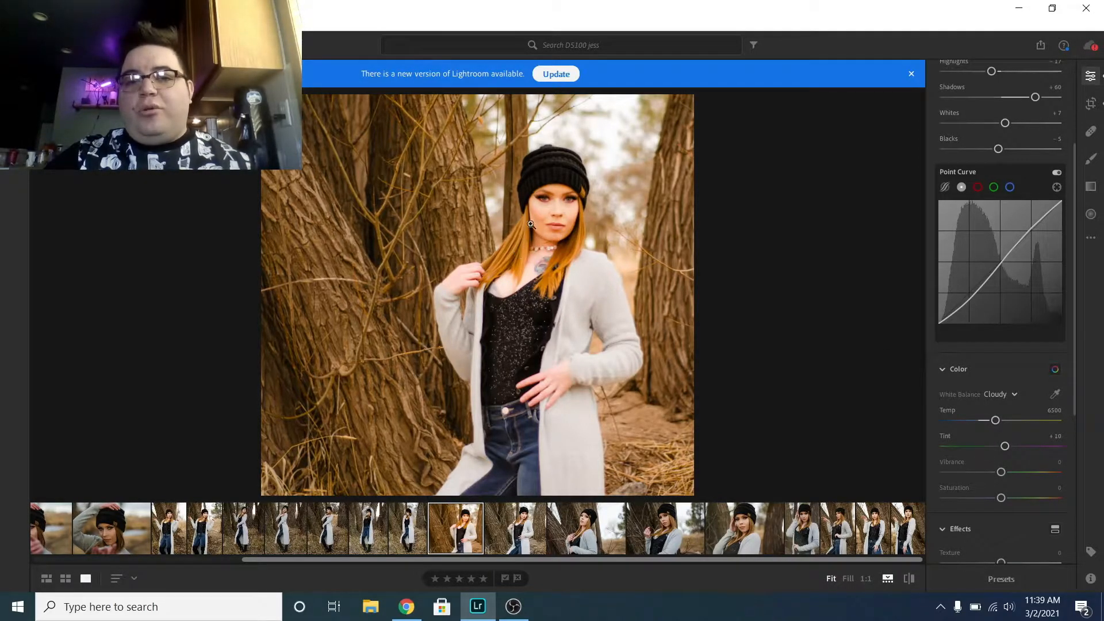
click(1005, 392)
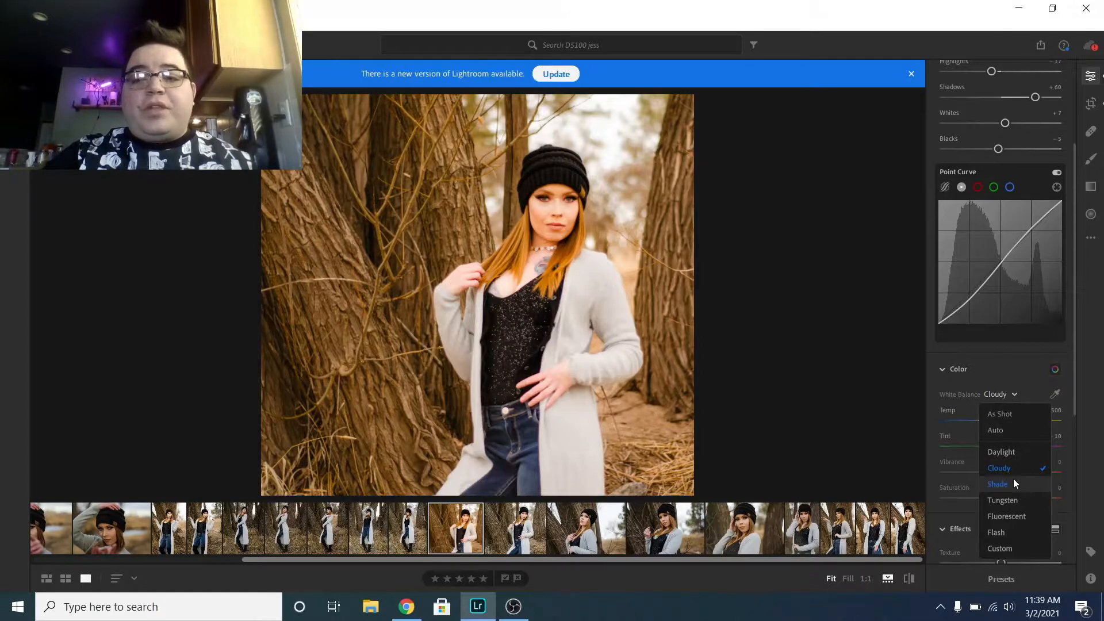
click(1014, 478)
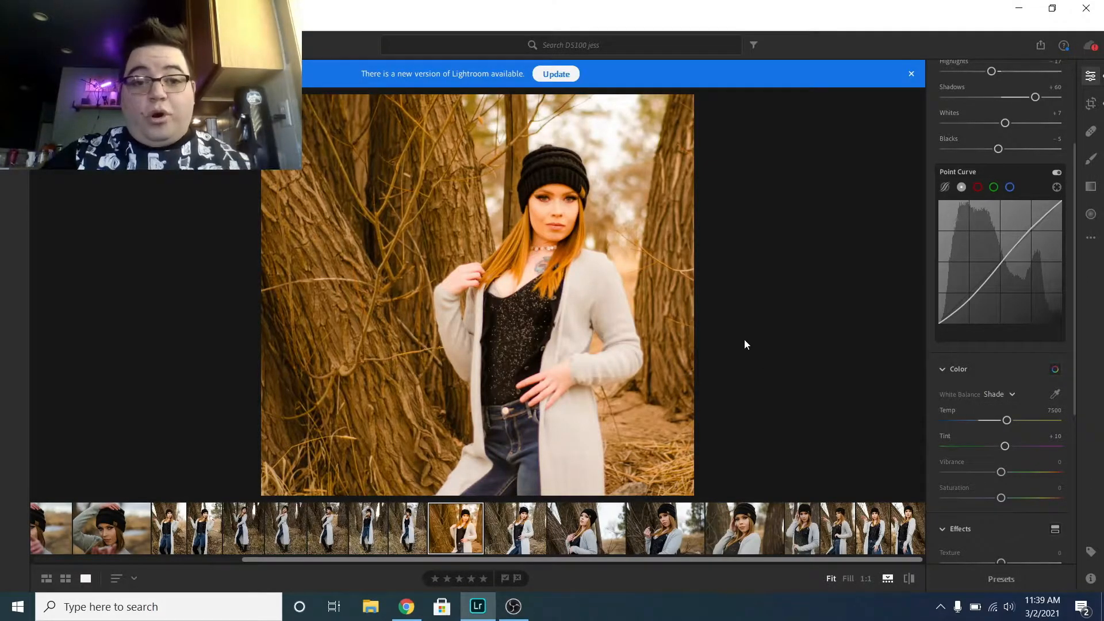
- Try the Tungsten and Fluorescent white balance presets on the black-beanie portrait, checking her face at 1:1 under Fluorescent
click(995, 394)
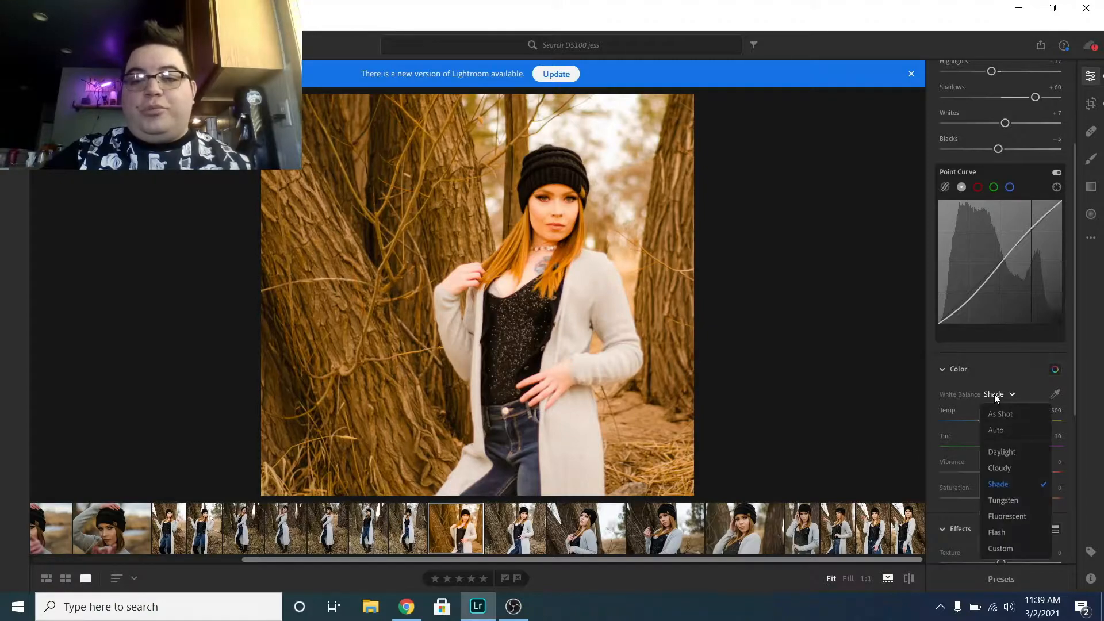
click(1015, 498)
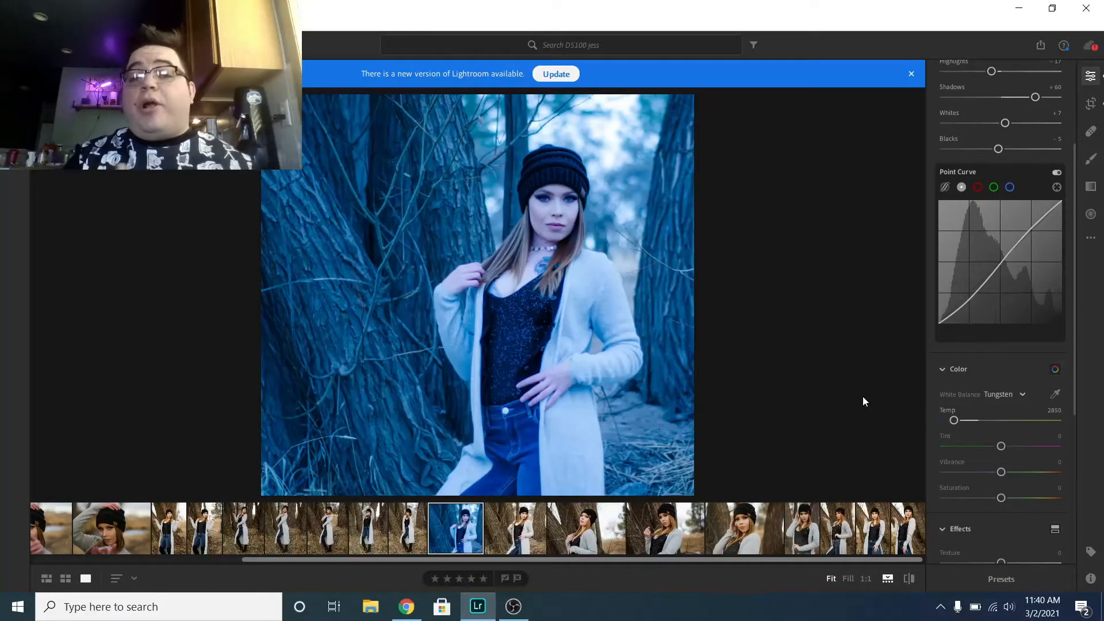
click(1020, 396)
click(1013, 516)
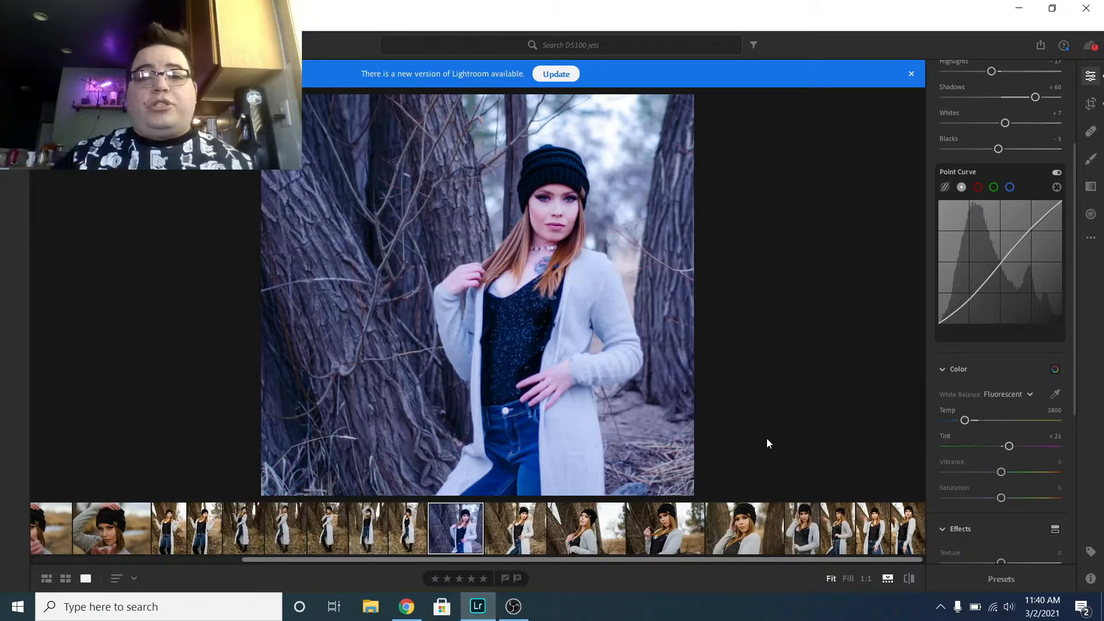
click(546, 202)
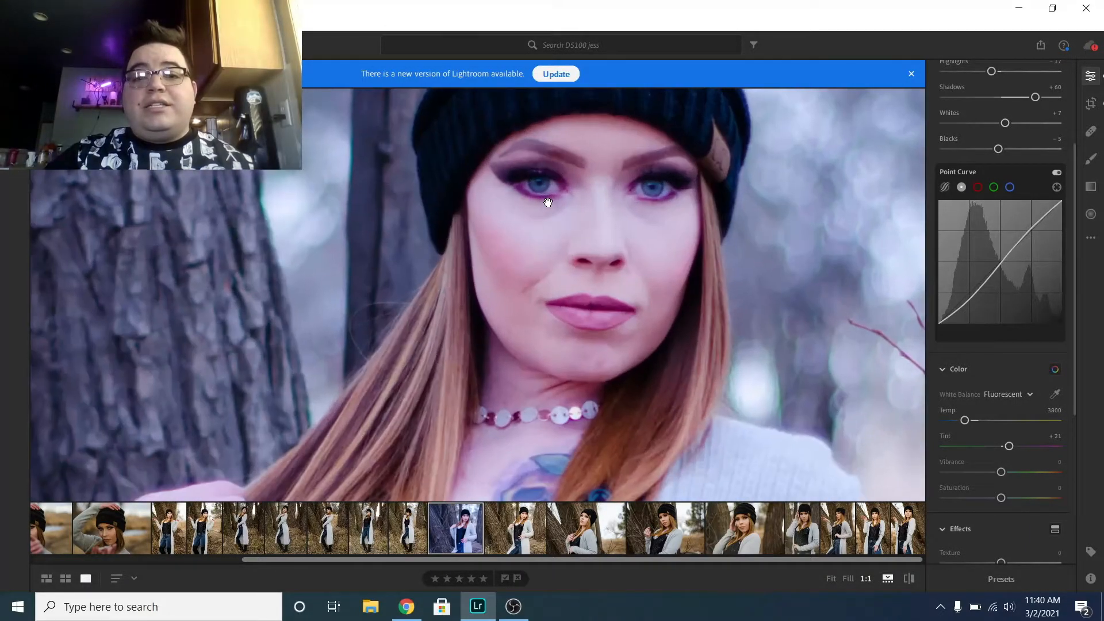
click(562, 213)
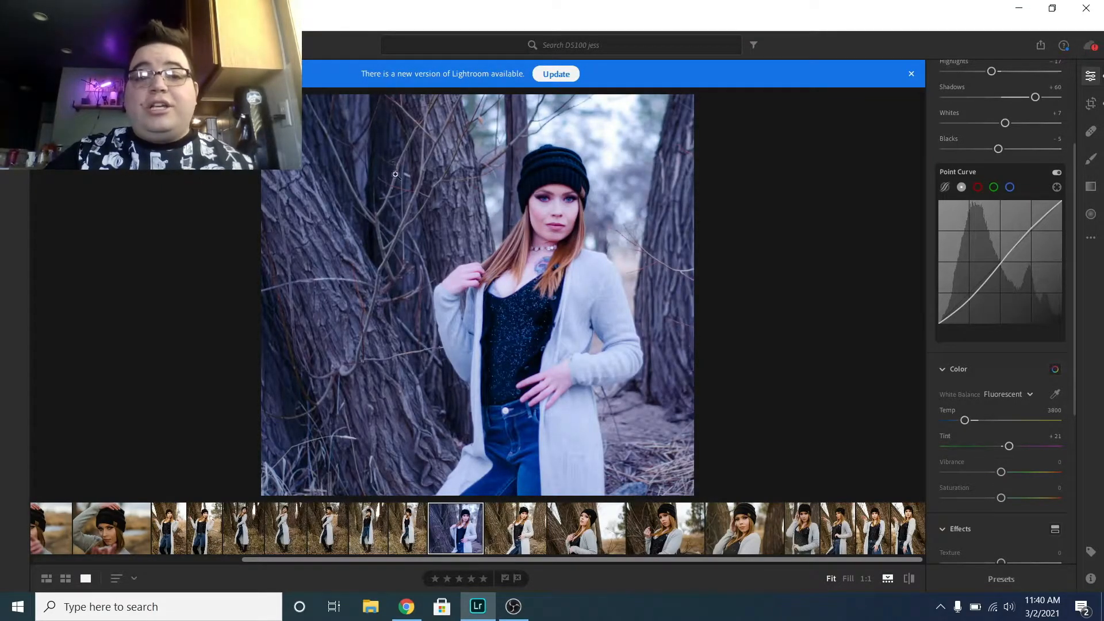
- Compare the Daylight white balance preset with Fluorescent on the black-beanie portrait, ending on Fluorescent
click(1007, 394)
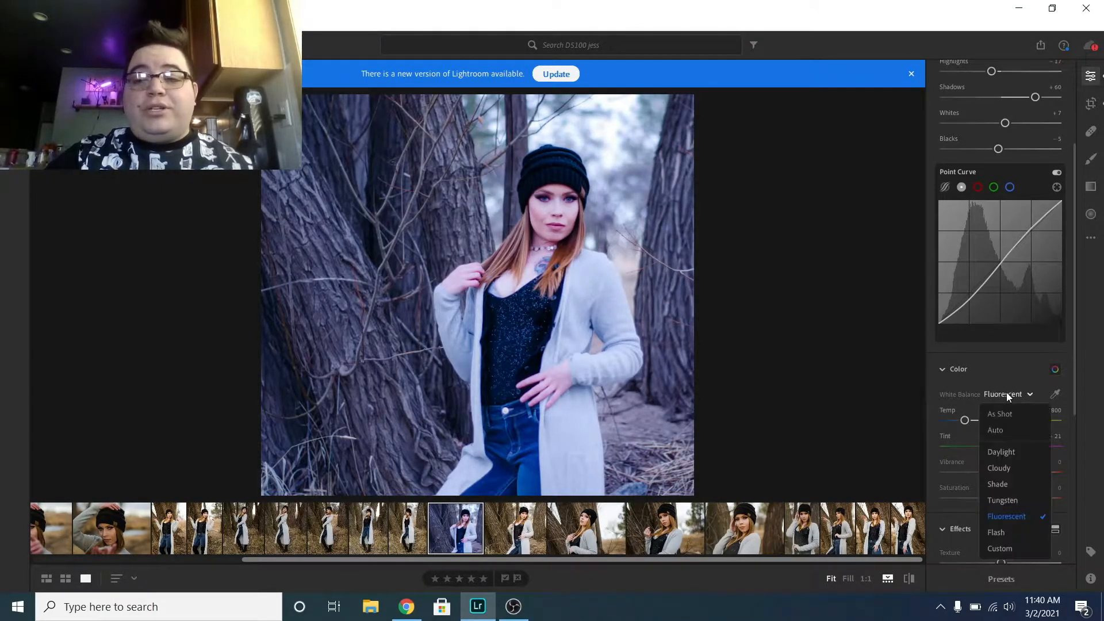
click(1007, 453)
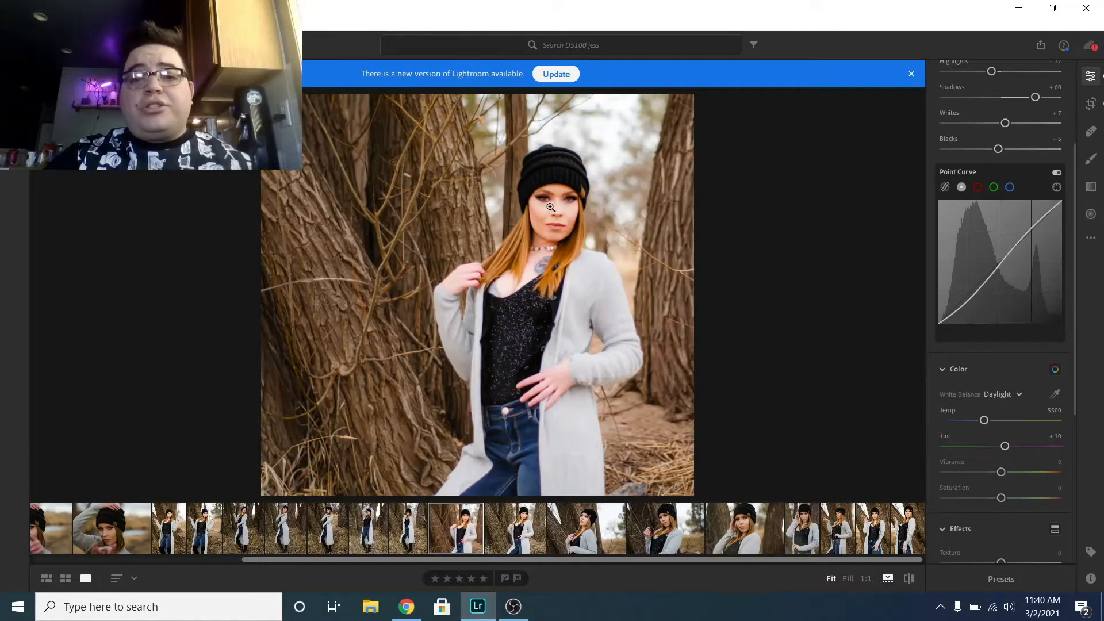
click(1002, 394)
click(1011, 516)
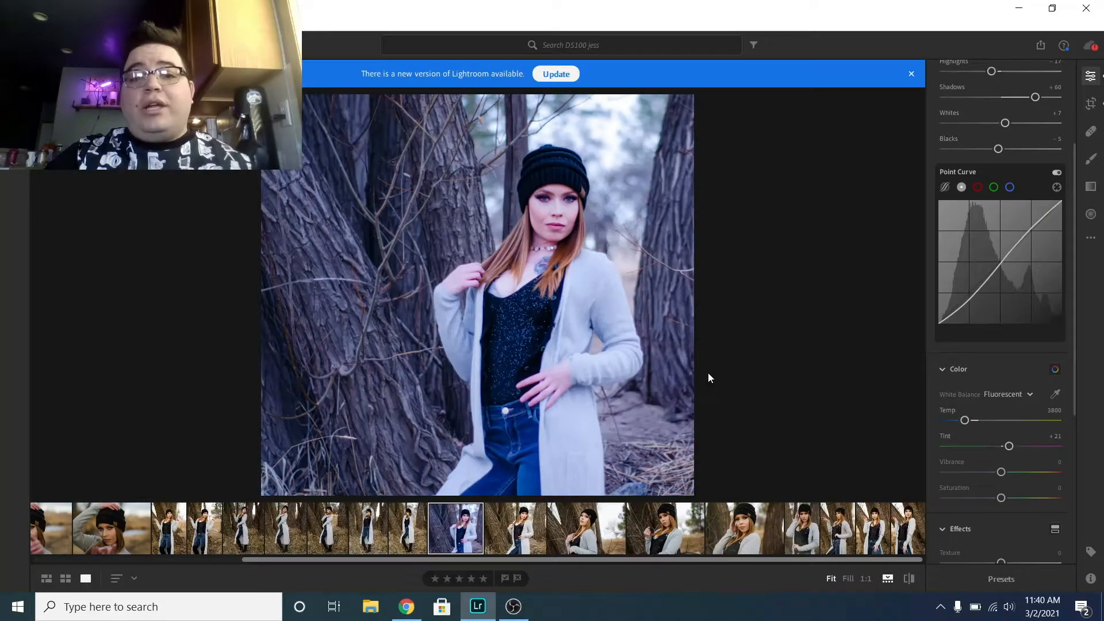
- Try the Flash white balance preset on the black-beanie portrait, ending with the white balance set to Auto
click(1003, 396)
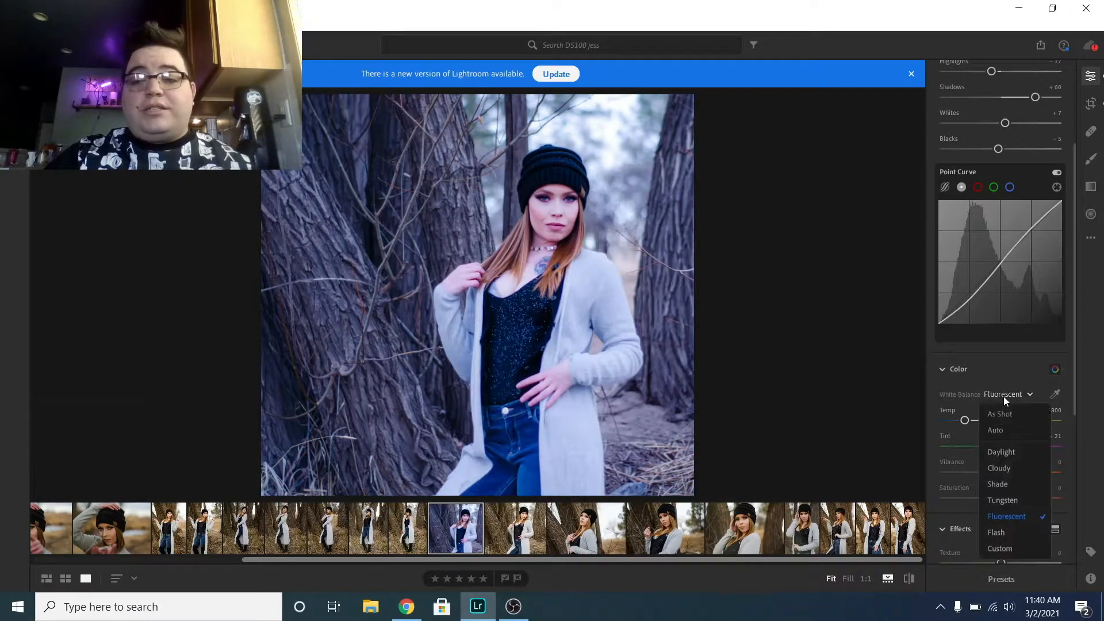
click(1012, 531)
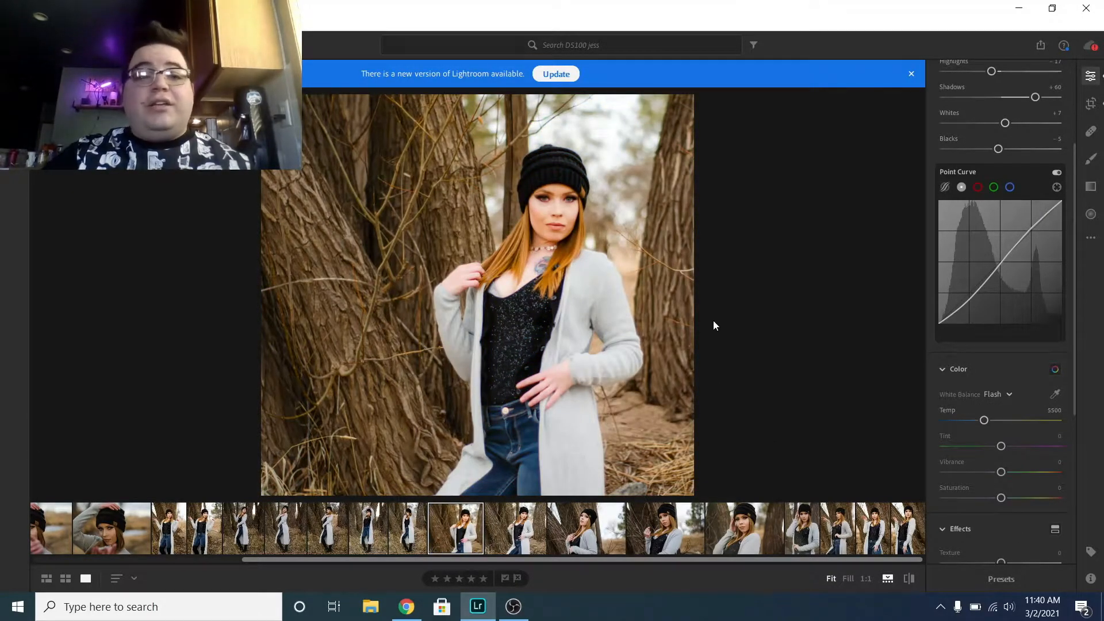
click(1002, 393)
click(1007, 432)
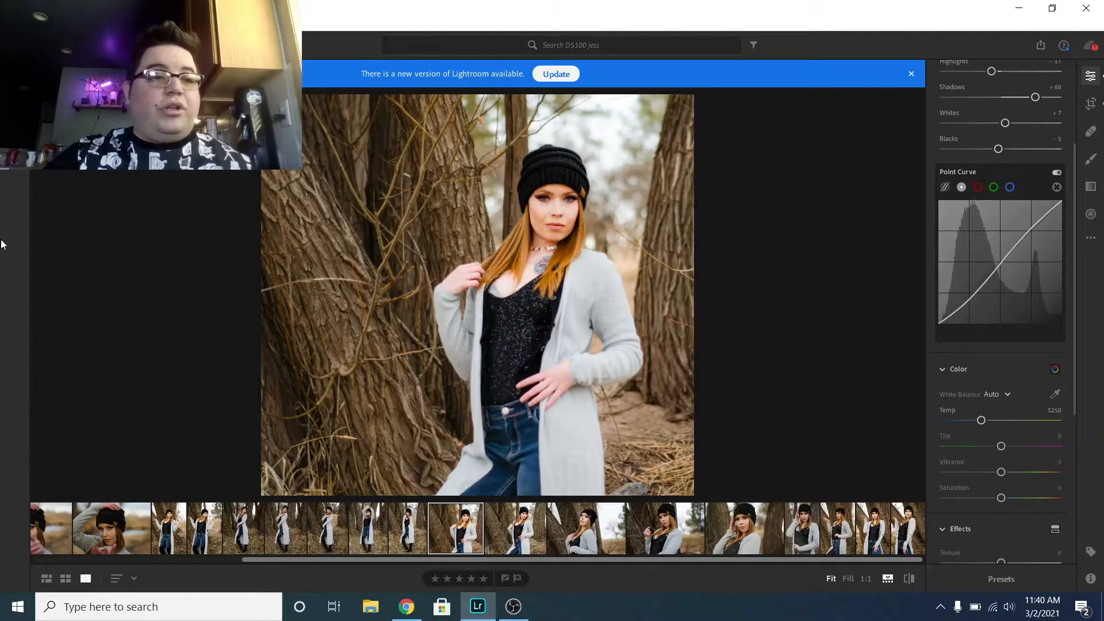
- Open the fall album's photo of the woman in the grey beanie and cardigan by the stream, and apply Auto white balance
key(p)
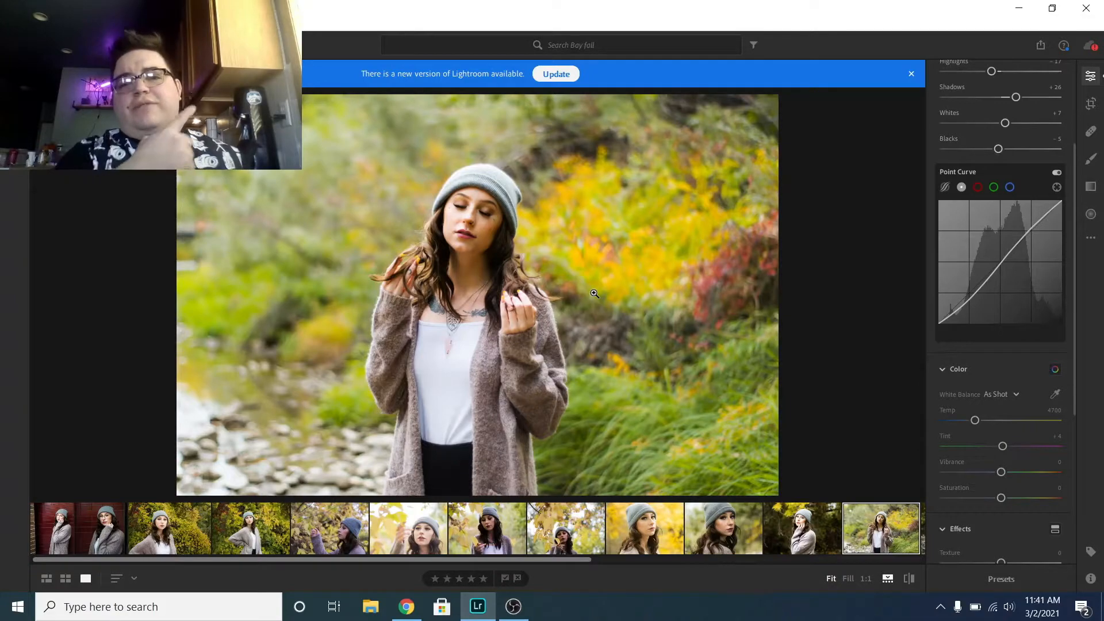
click(999, 394)
click(998, 429)
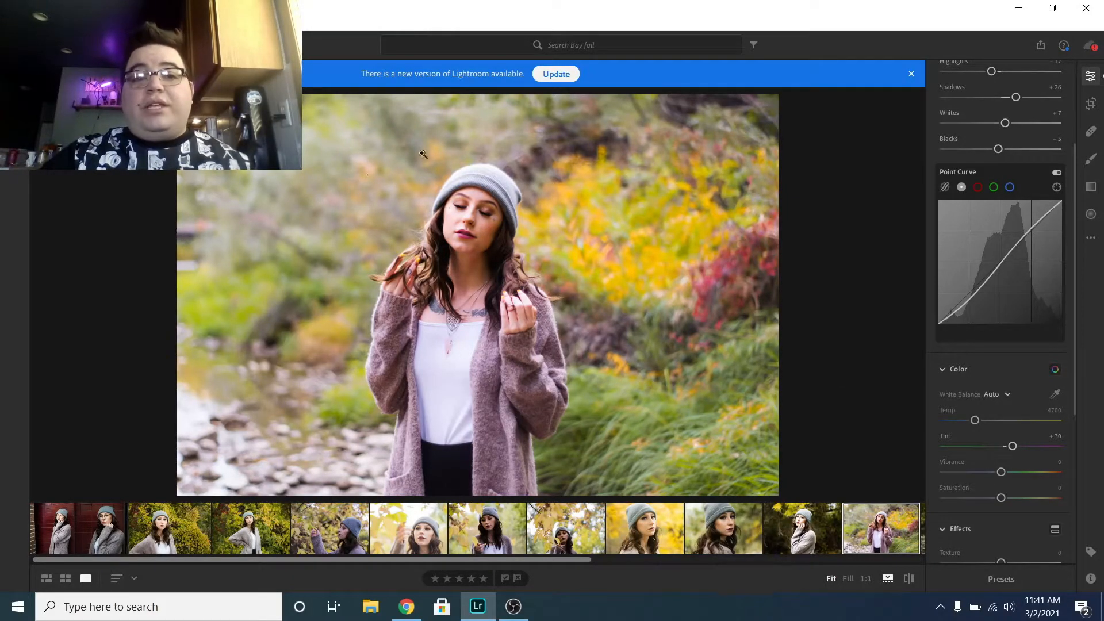
- Compare the As Shot white balance with Auto on the streamside portrait, ending on Auto
click(993, 395)
click(993, 396)
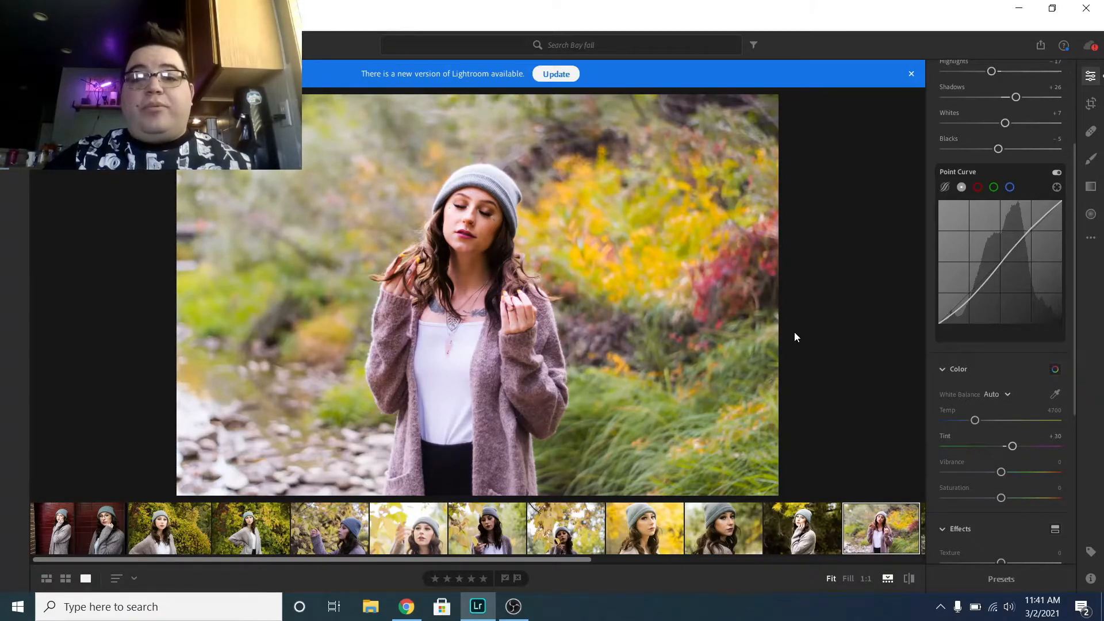
click(994, 395)
click(999, 410)
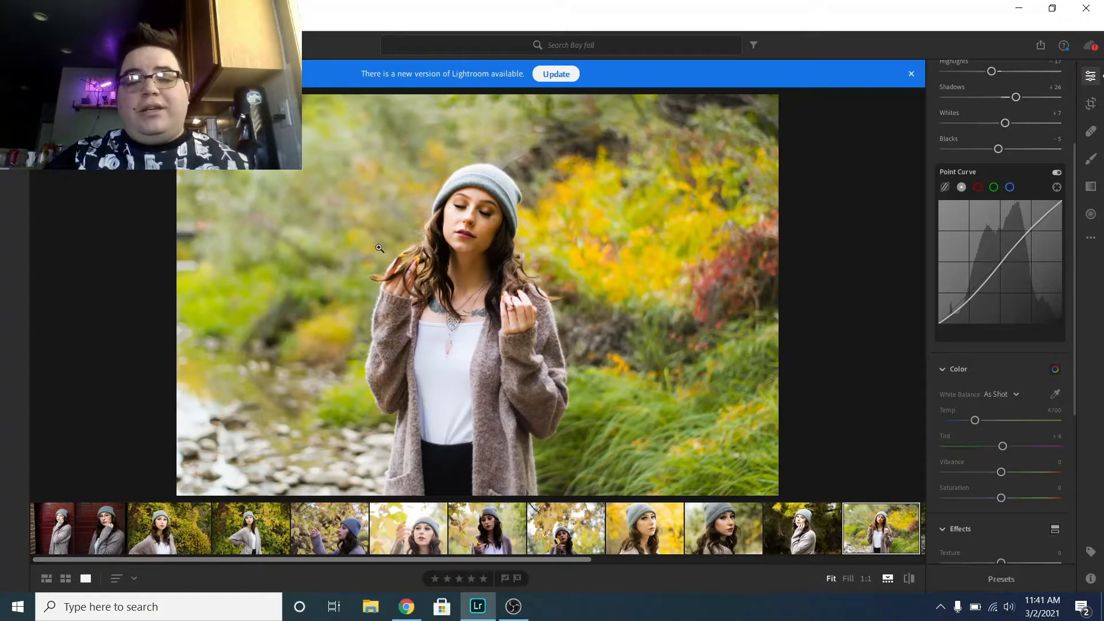
click(992, 397)
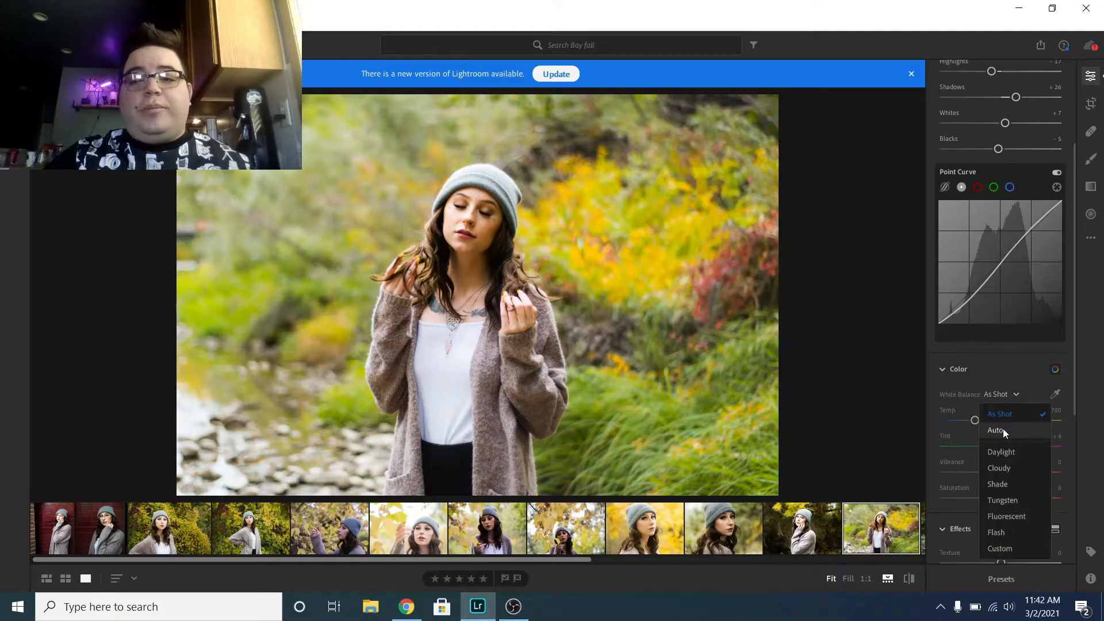
click(1003, 429)
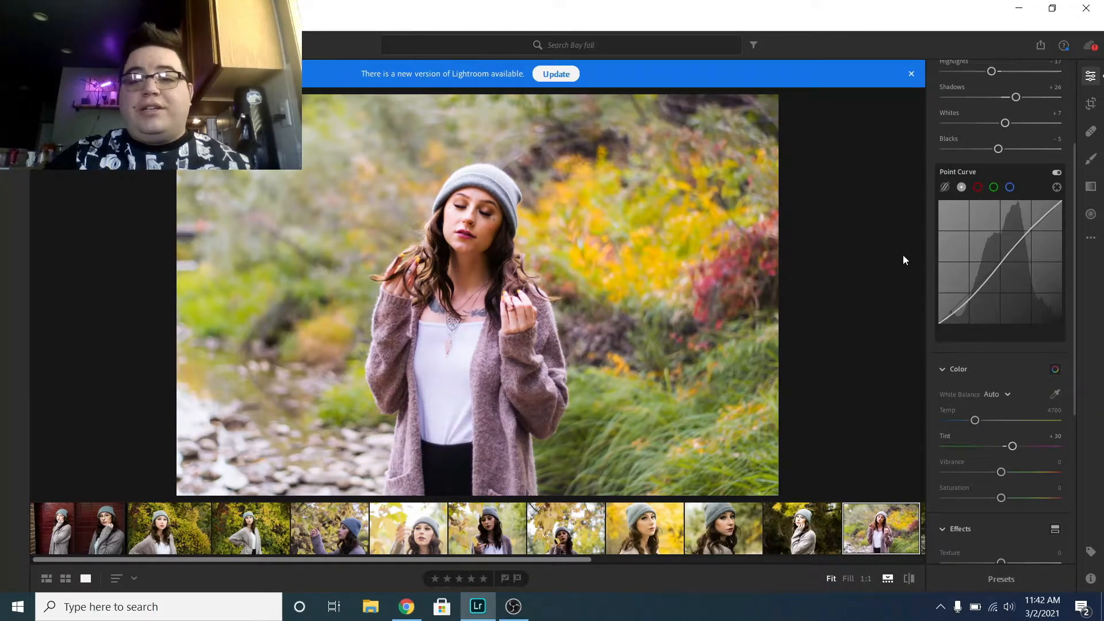
- Try the Daylight, Cloudy and Shade white balance presets in turn on the streamside portrait
click(1007, 395)
click(1006, 459)
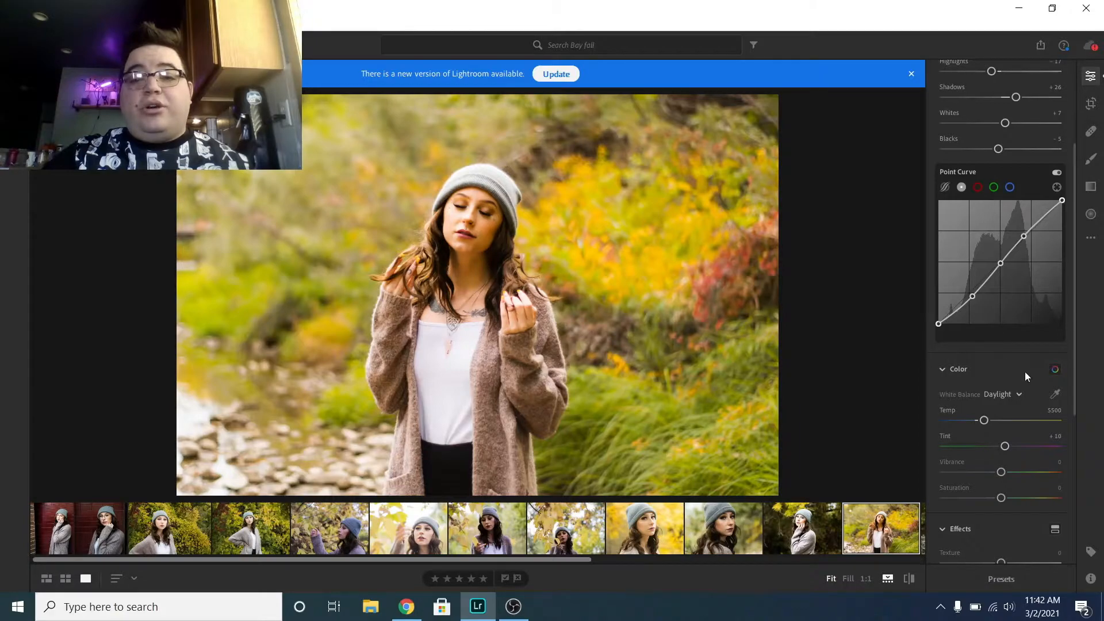
click(1006, 394)
click(1009, 472)
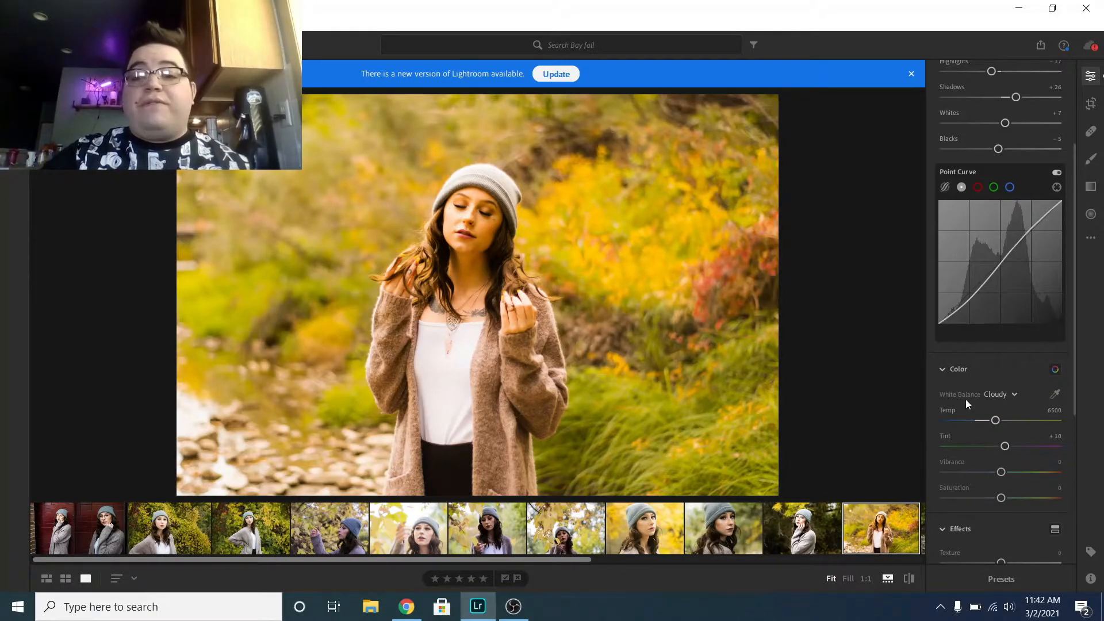
click(996, 394)
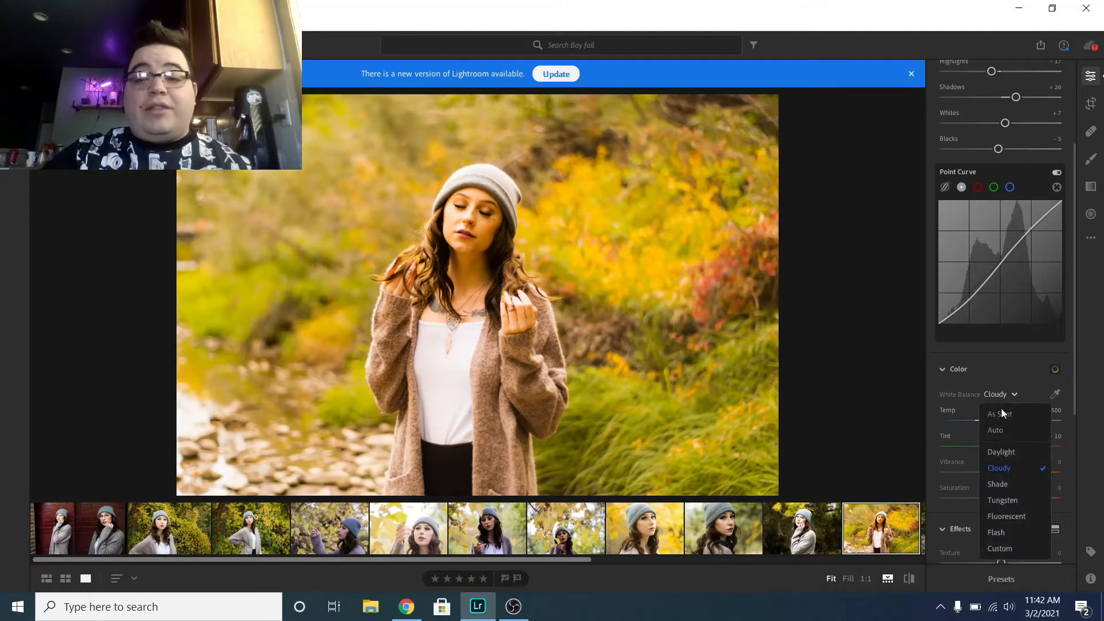
click(1006, 483)
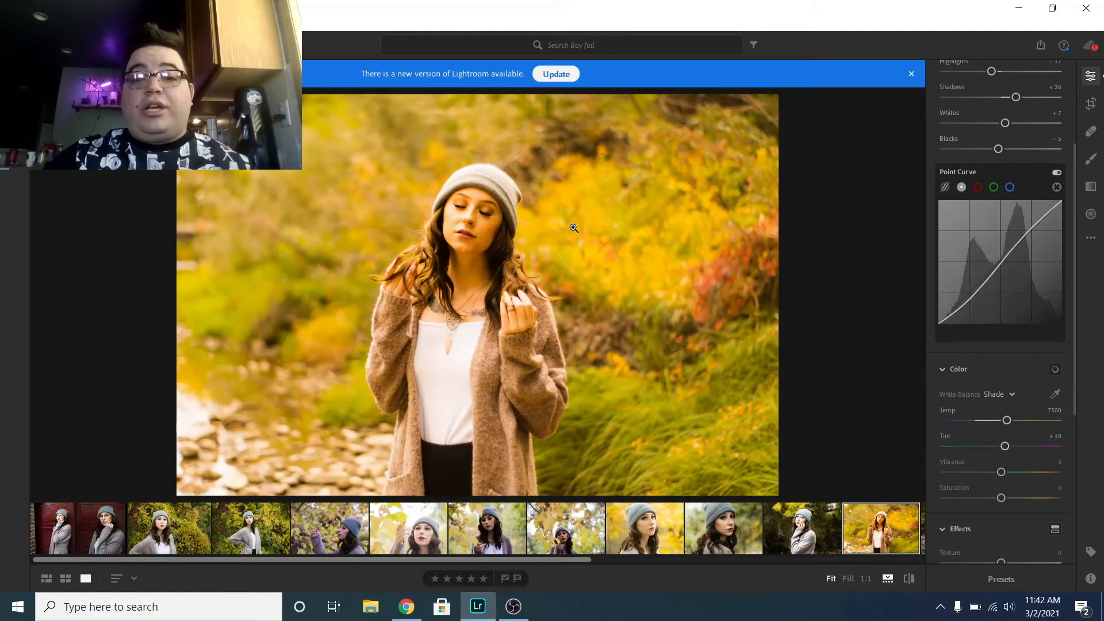
- Try the Tungsten and Fluorescent white balance presets on the streamside portrait
click(1003, 395)
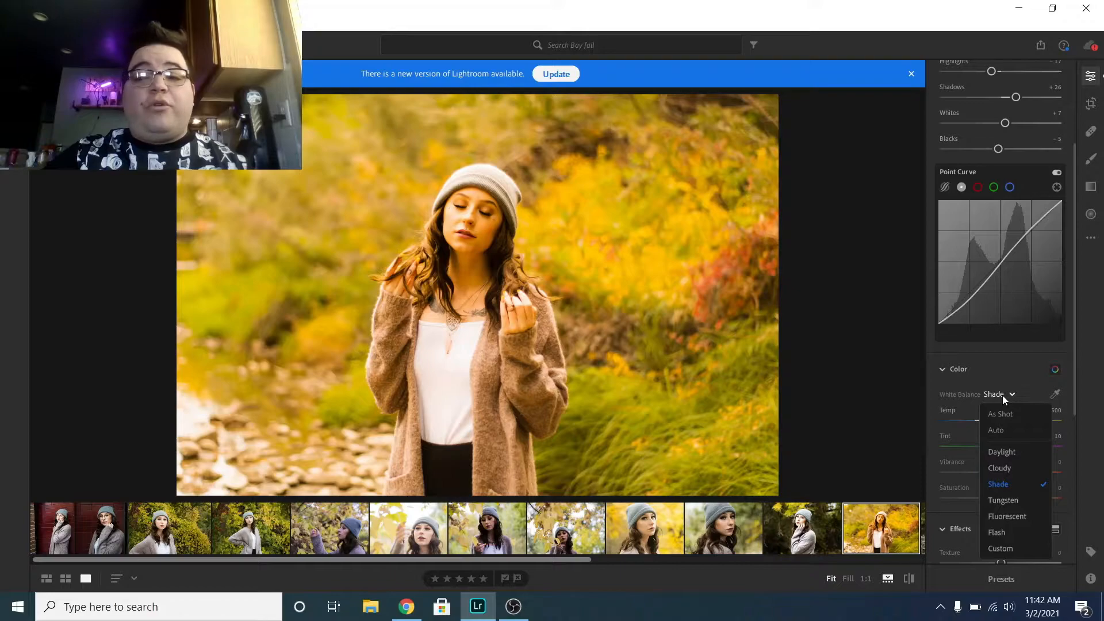
click(1009, 503)
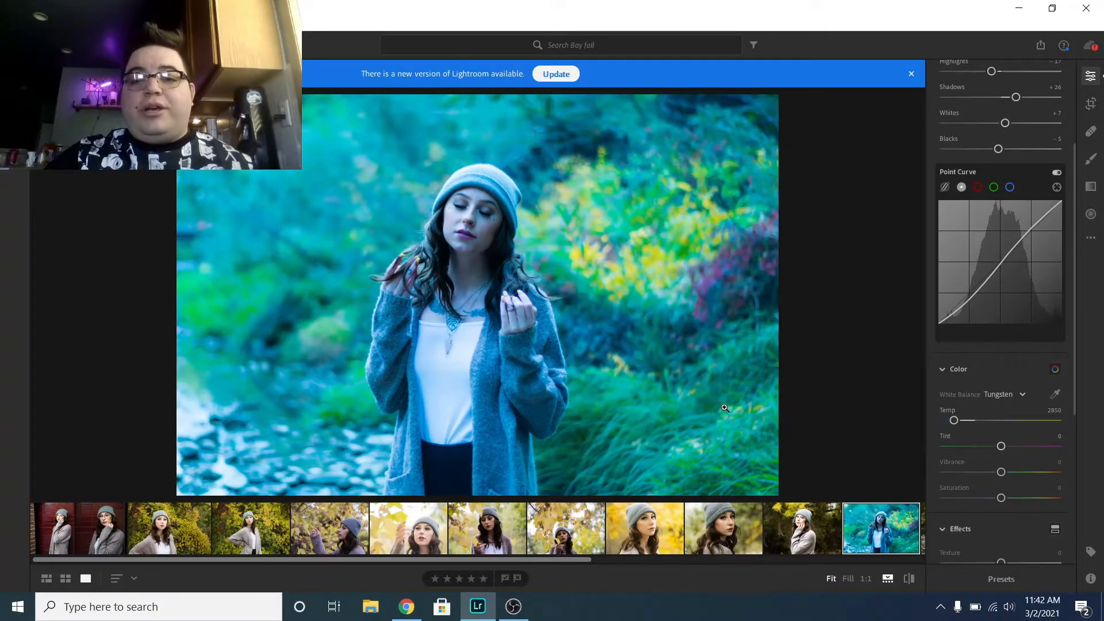
click(1000, 395)
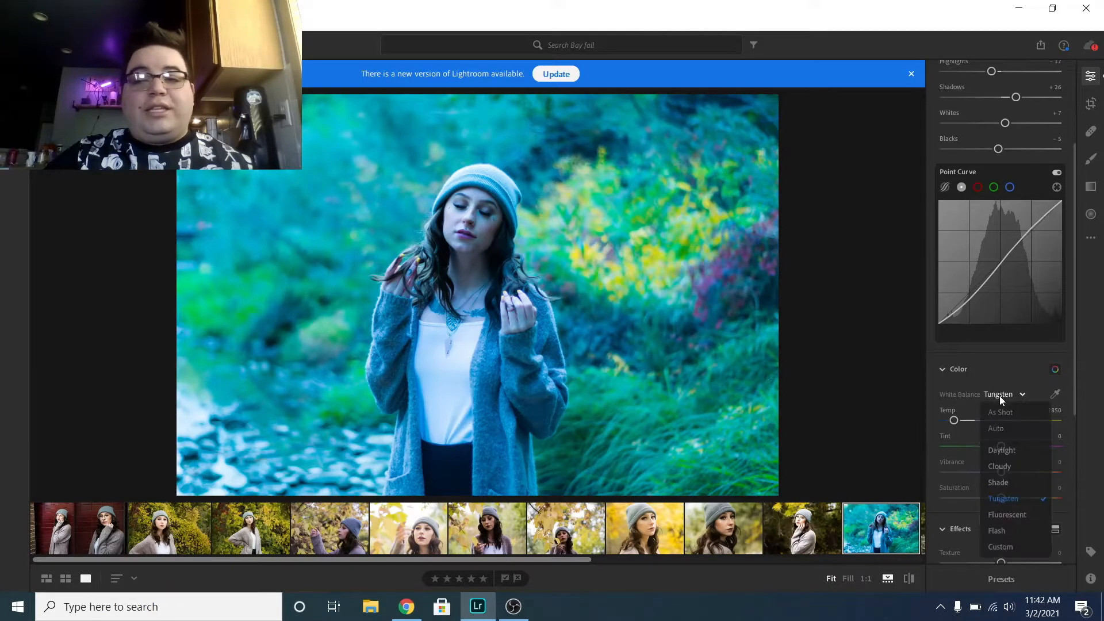
click(1009, 517)
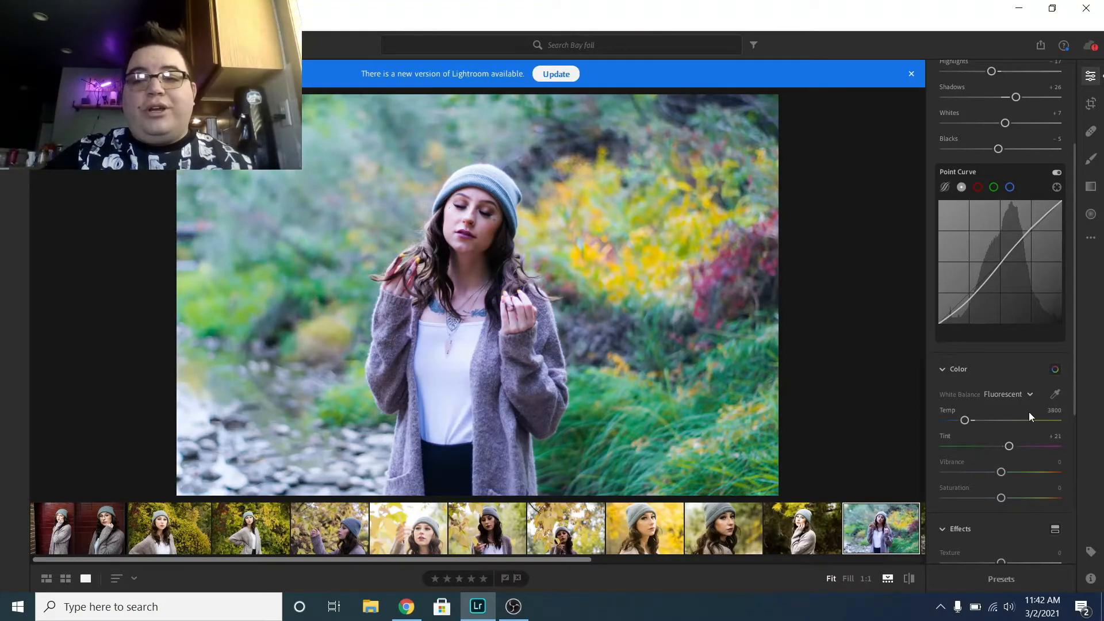
- Try the Flash white balance preset on the streamside portrait, ending with the white balance set to As Shot
click(1006, 394)
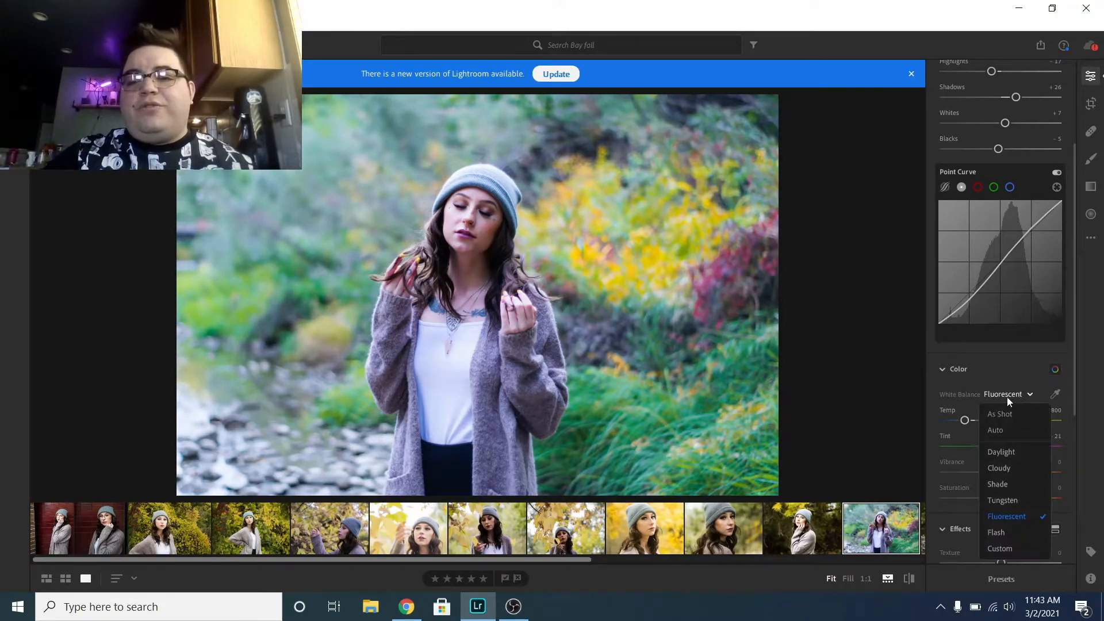
click(1009, 533)
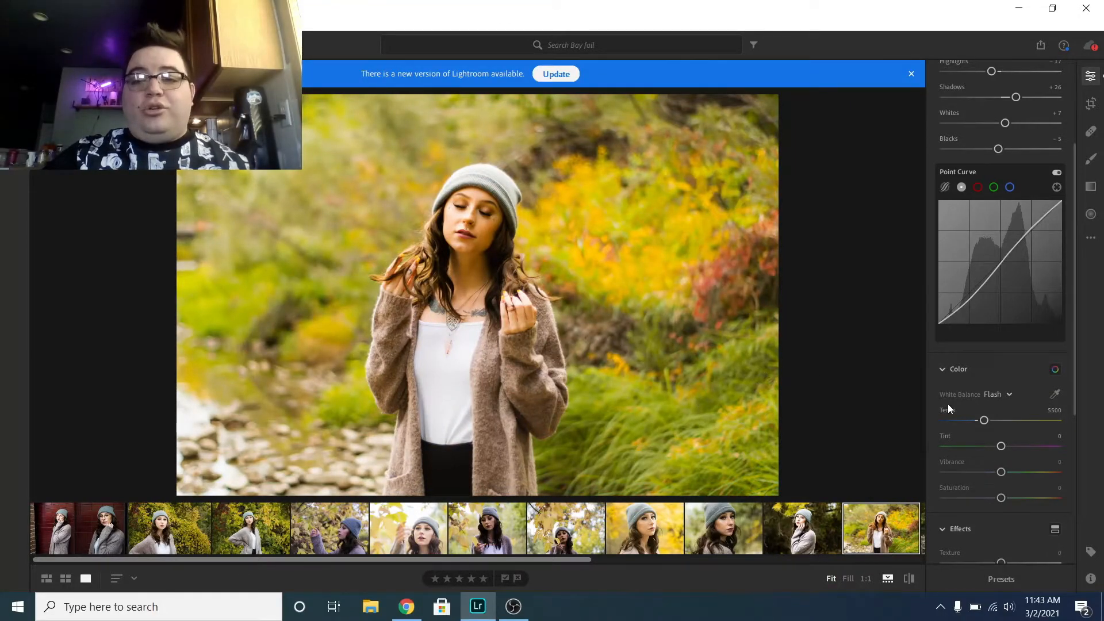
click(997, 396)
click(1003, 412)
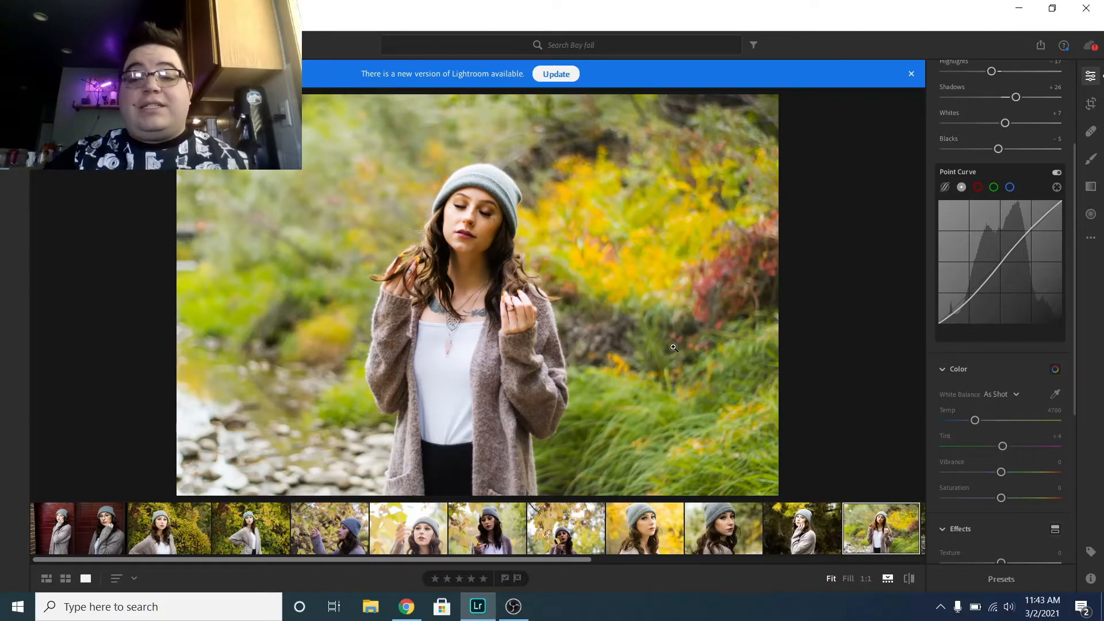
- Open the close-up portrait with the yellow foliage background and set its white balance to Auto
key(Right)
click(598, 509)
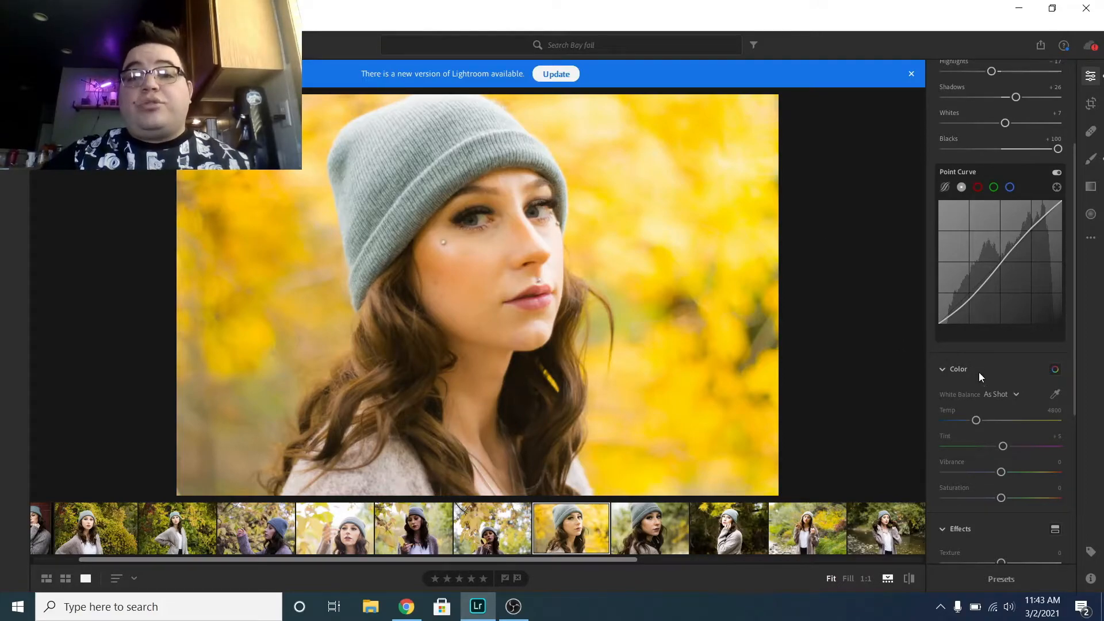
click(1010, 395)
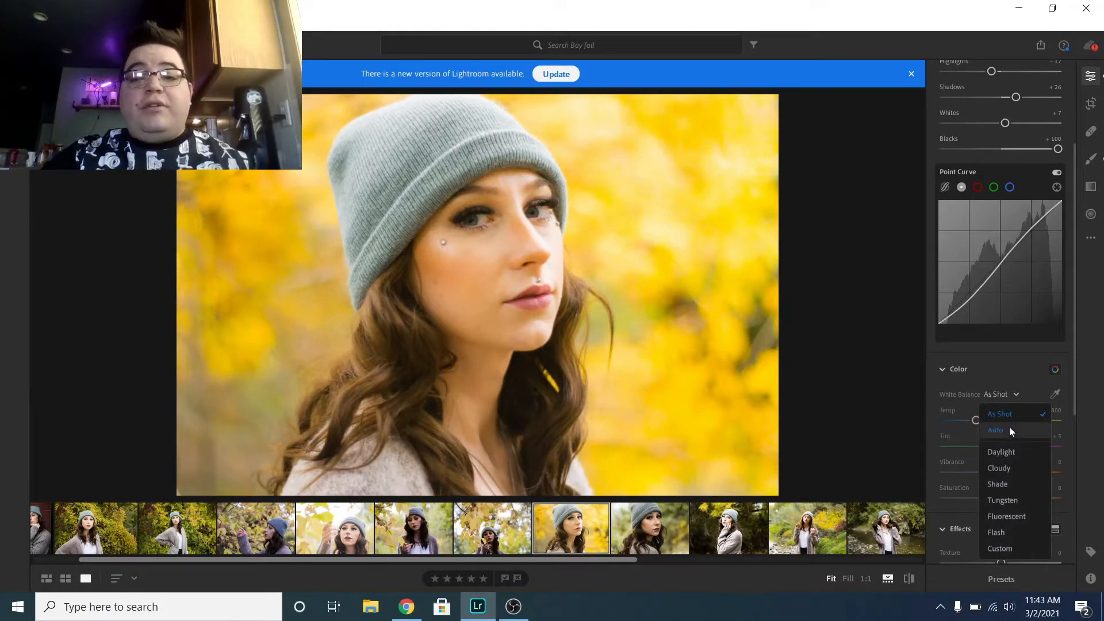
click(1010, 428)
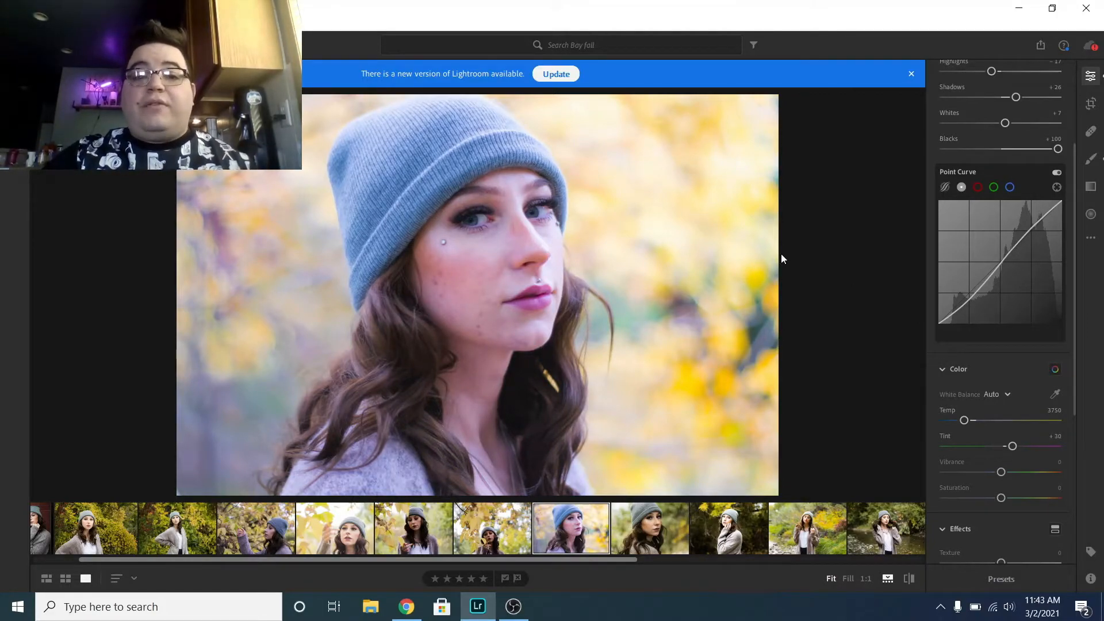
- Compare the Daylight white balance with As Shot on the close-up portrait, ending on Daylight
click(1006, 394)
click(999, 452)
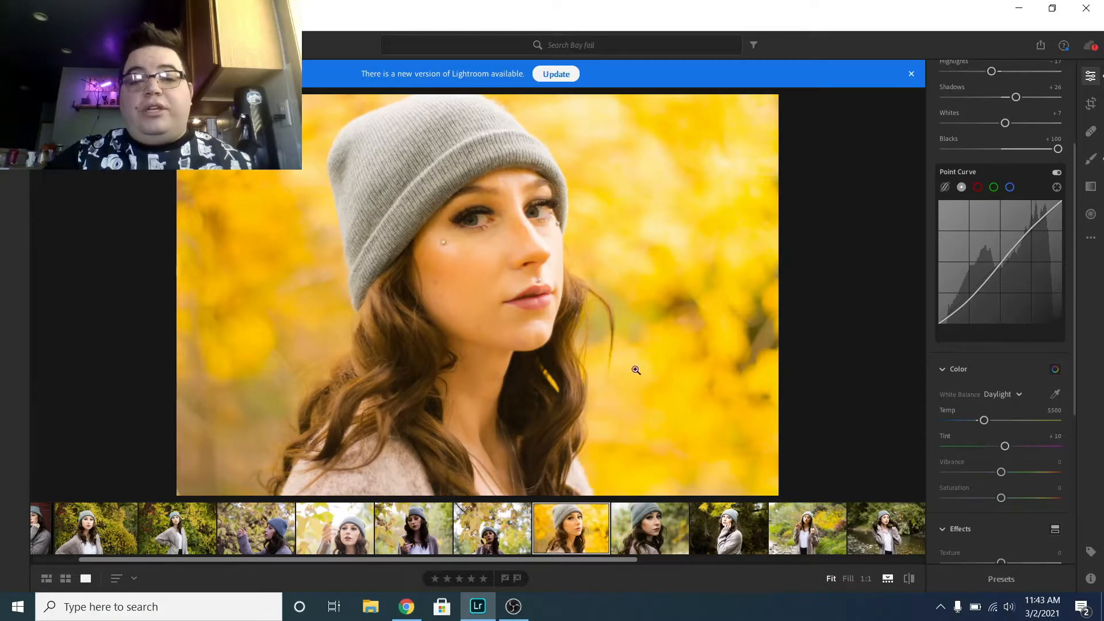
click(1002, 395)
click(999, 419)
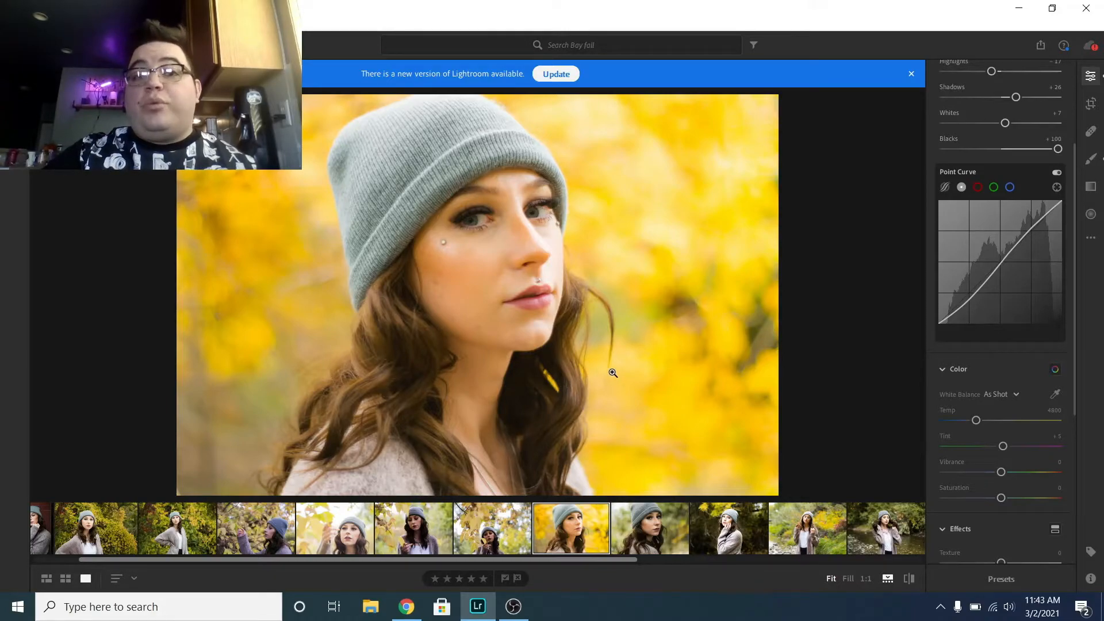
click(999, 394)
click(1004, 454)
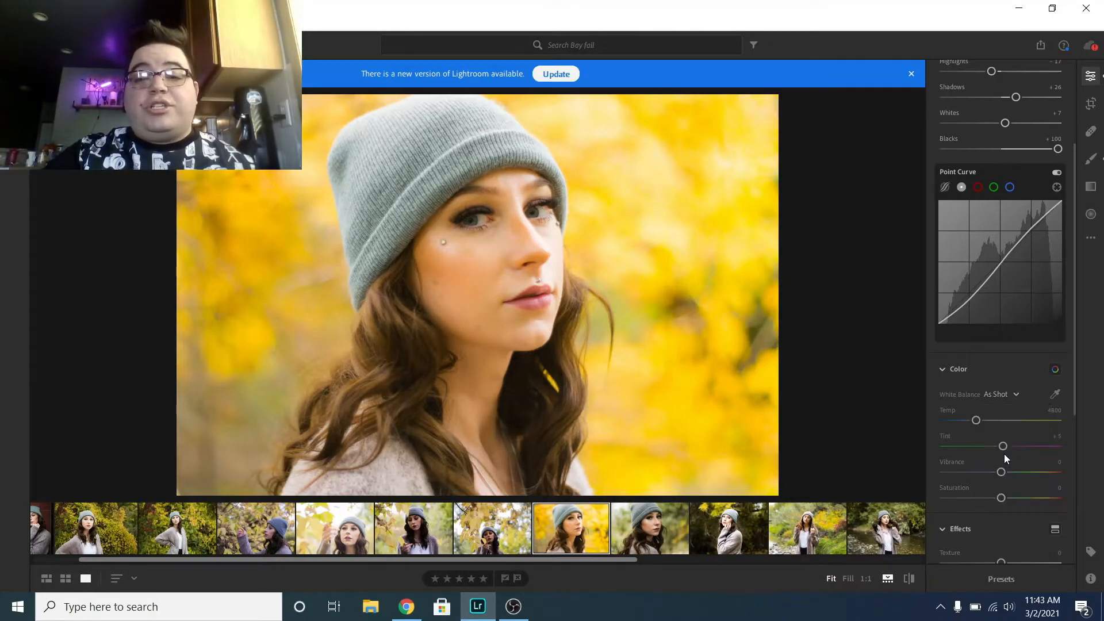
- Try the Cloudy and Shade white balance presets in turn on the close-up portrait
click(1007, 405)
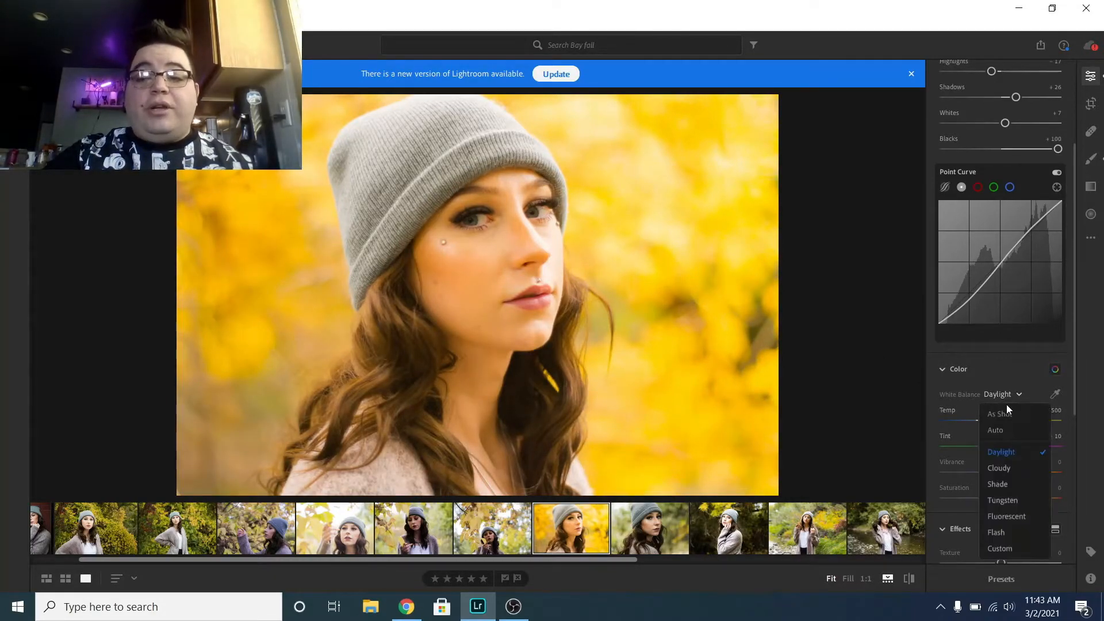
click(1009, 467)
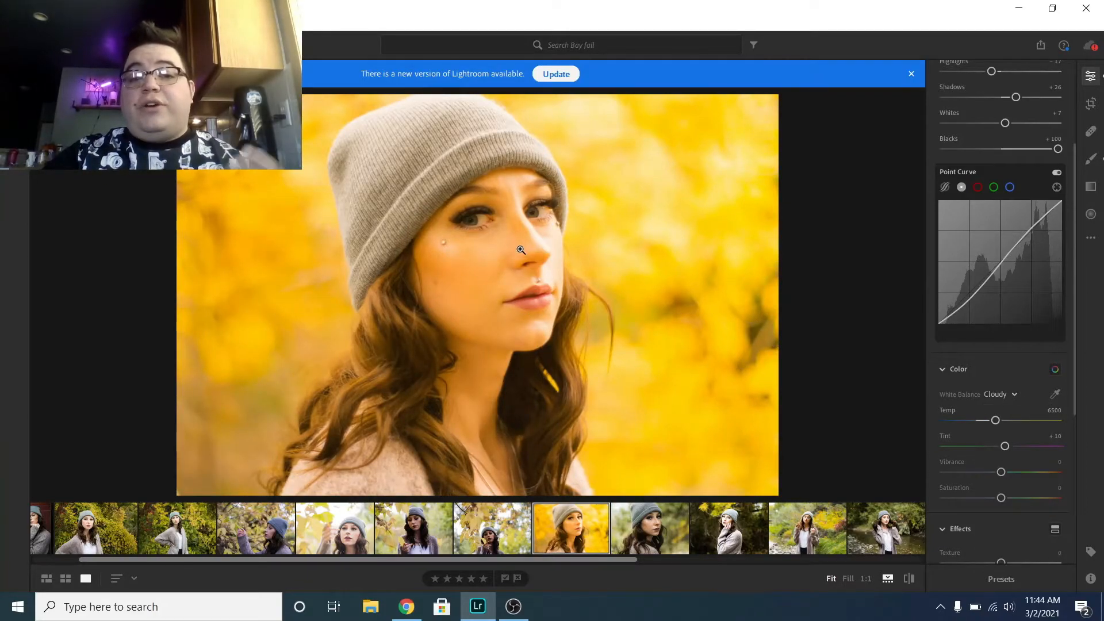
click(993, 396)
click(1001, 484)
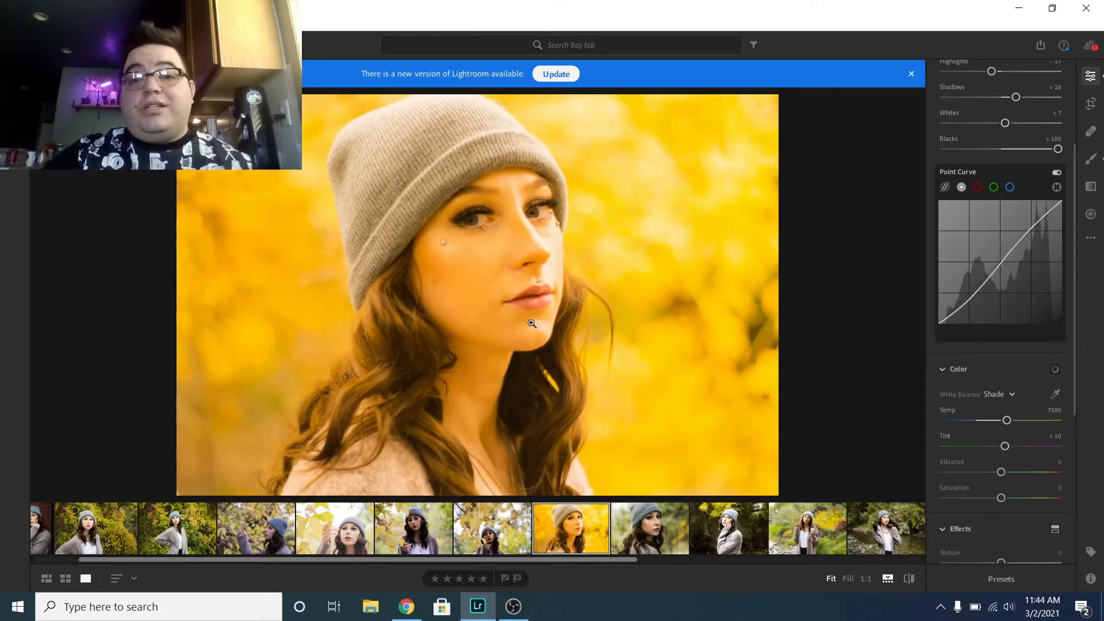
- Try the Tungsten and Fluorescent white balance presets in turn on the close-up portrait
click(1012, 395)
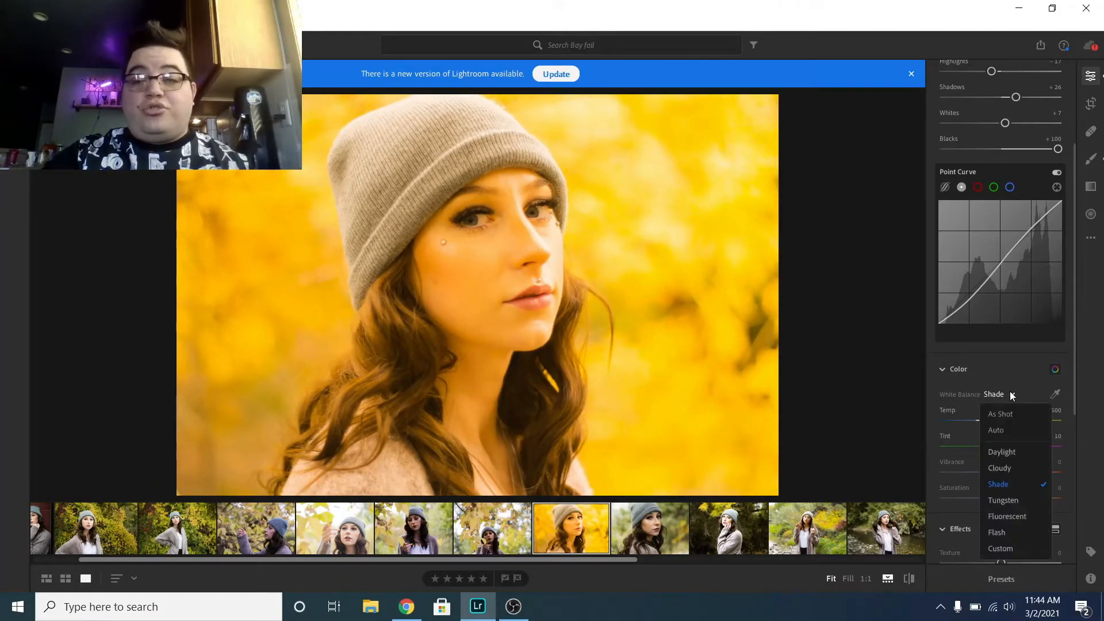
click(1009, 502)
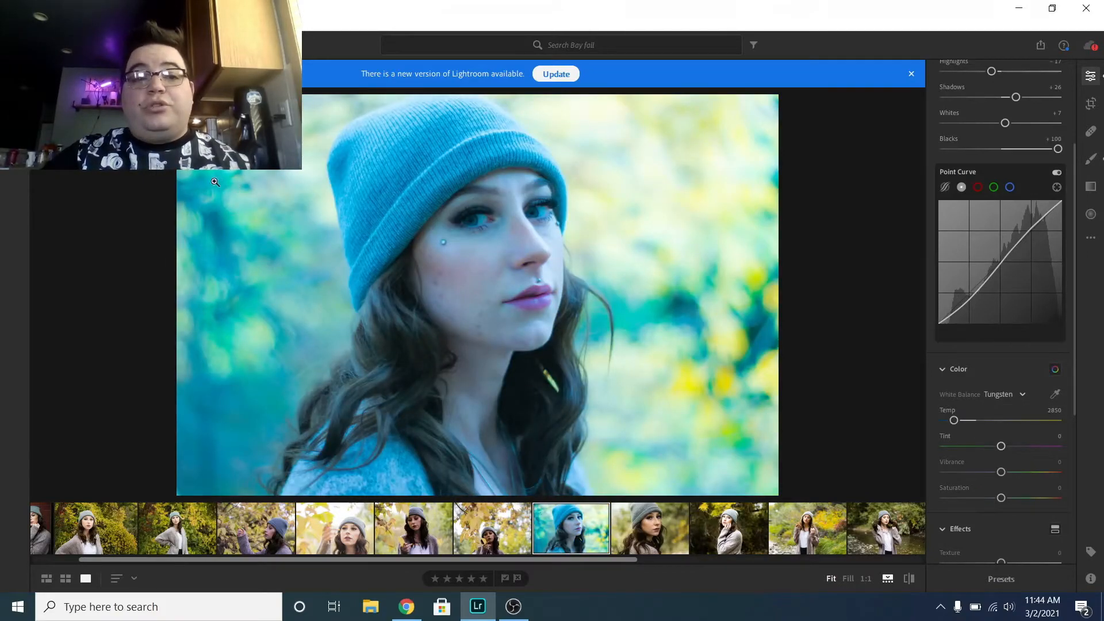
click(1010, 394)
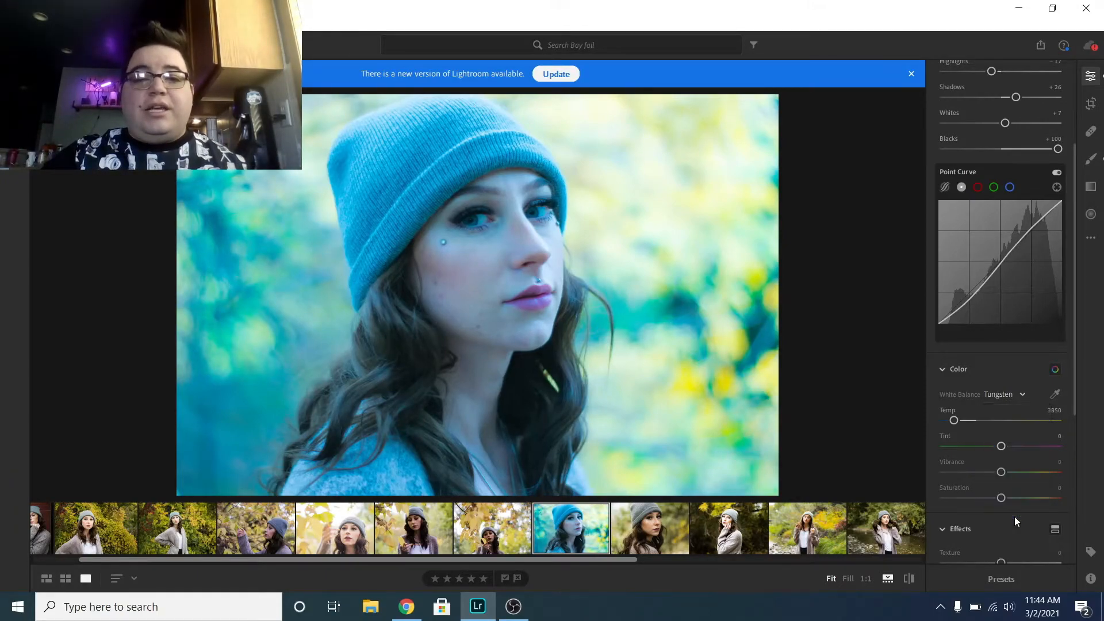
click(1014, 517)
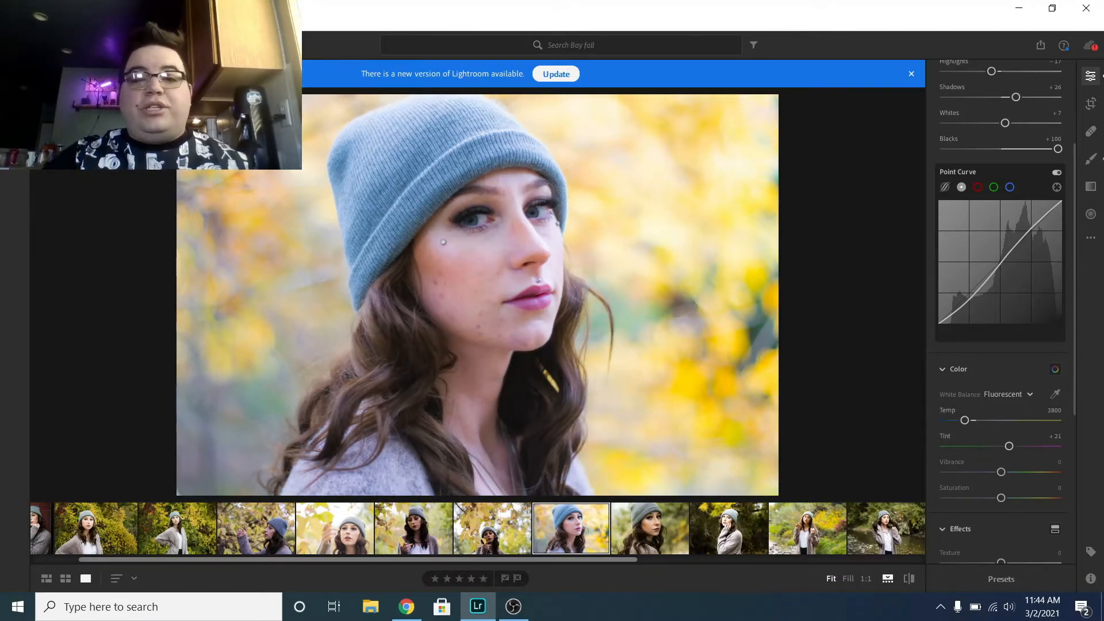
- Apply the Flash white balance preset to the close-up portrait and bring up the preset choices again
click(1007, 394)
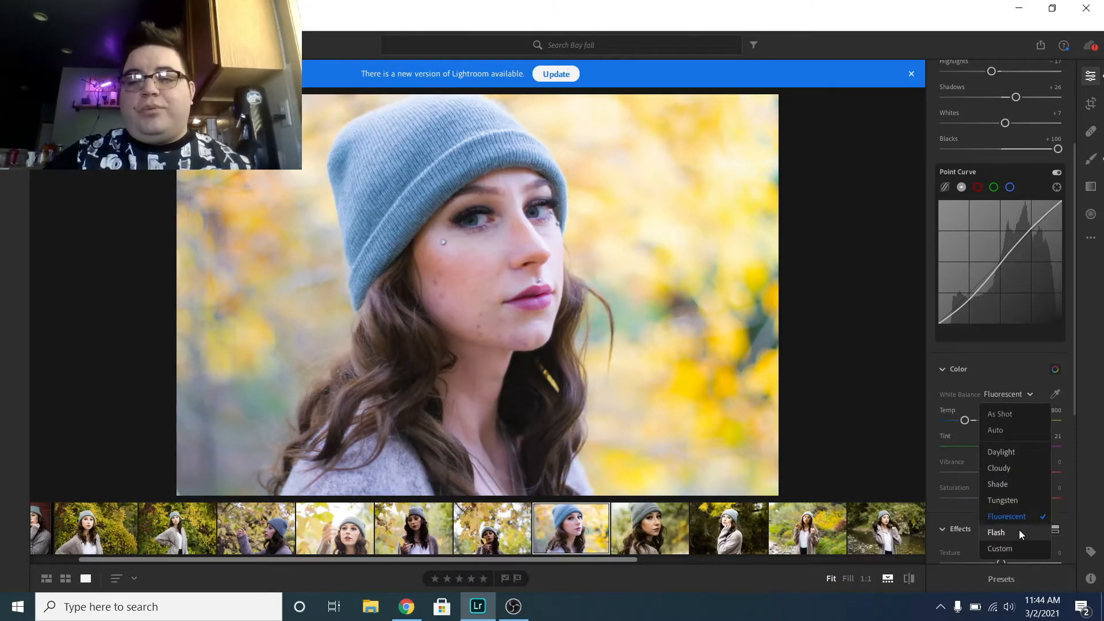
click(1019, 531)
click(1003, 395)
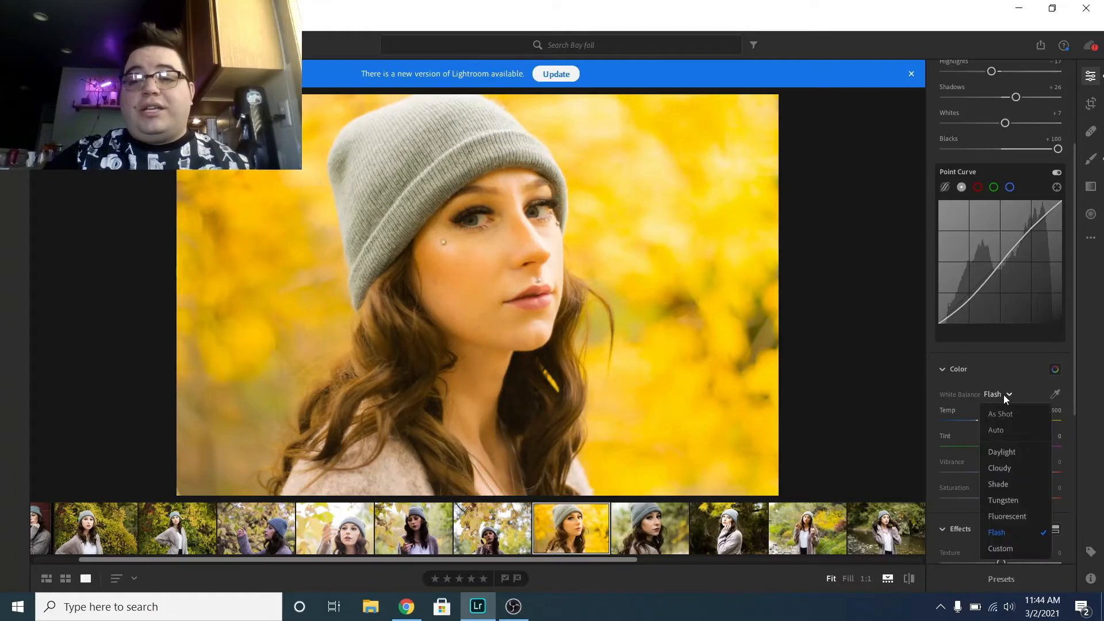